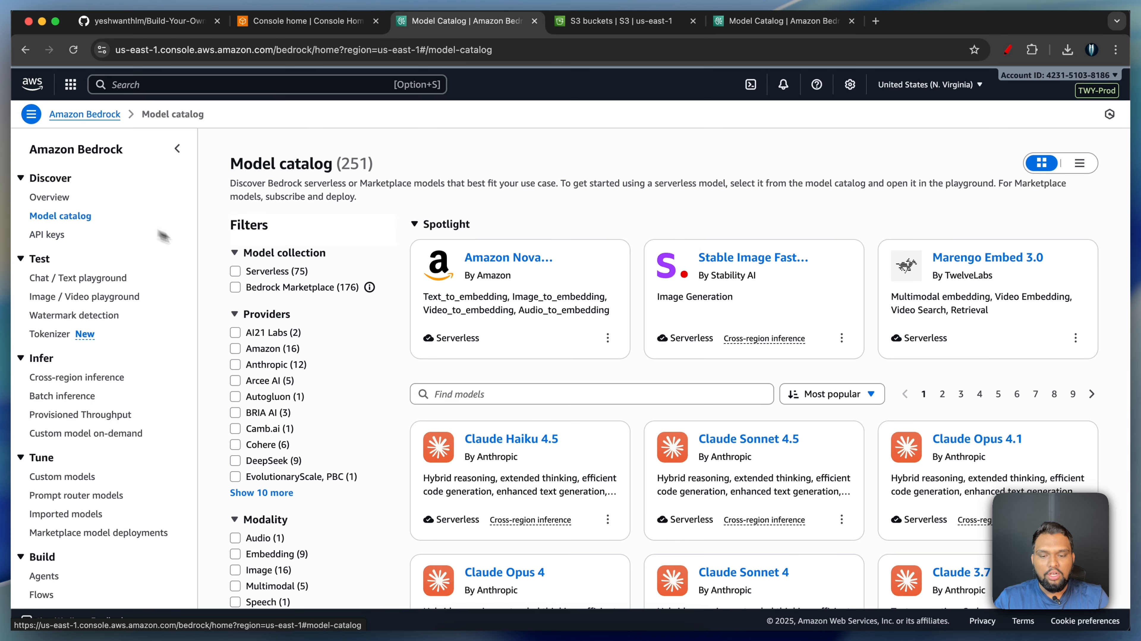
Look through the Bedrock model catalog and the properties offered for finding models.
{"action": "scroll", "coordinate": [479, 254], "scroll_direction": "down", "scroll_amount": 4}
{"action": "scroll", "coordinate": [479, 253], "scroll_direction": "down", "scroll_amount": 1}
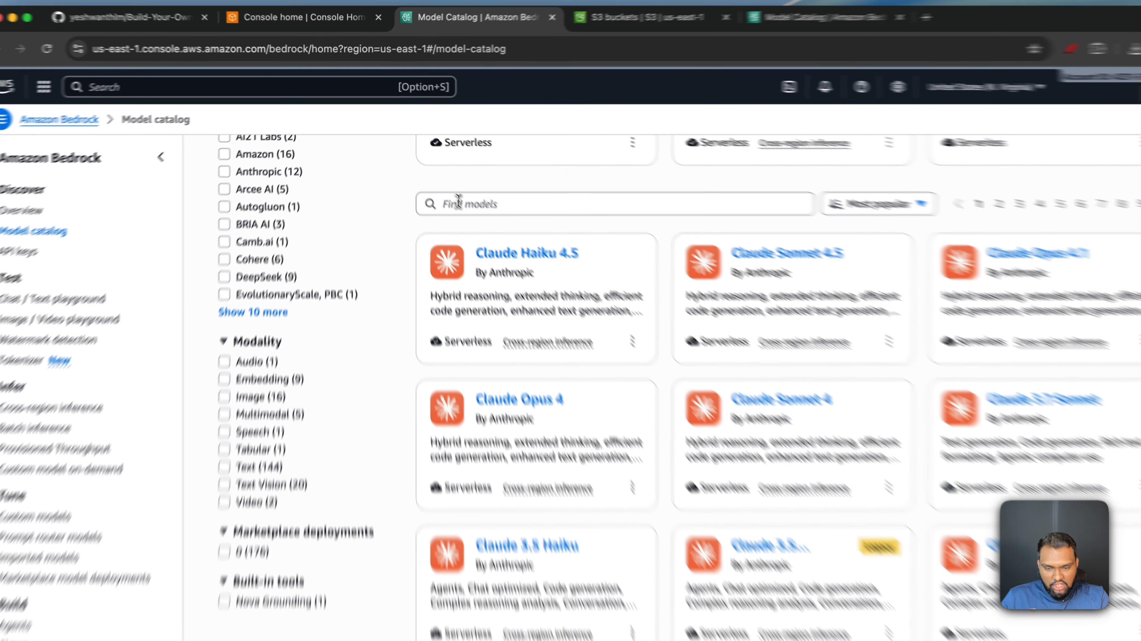
{"action": "left_click", "coordinate": [449, 189]}
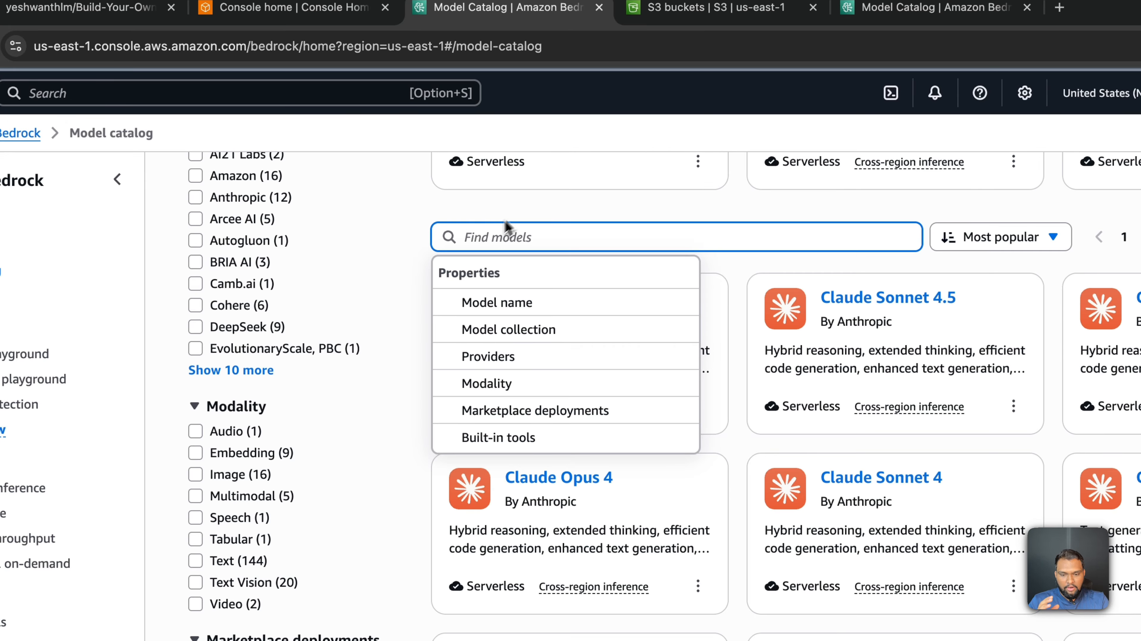
{"action": "left_click", "coordinate": [528, 209]}
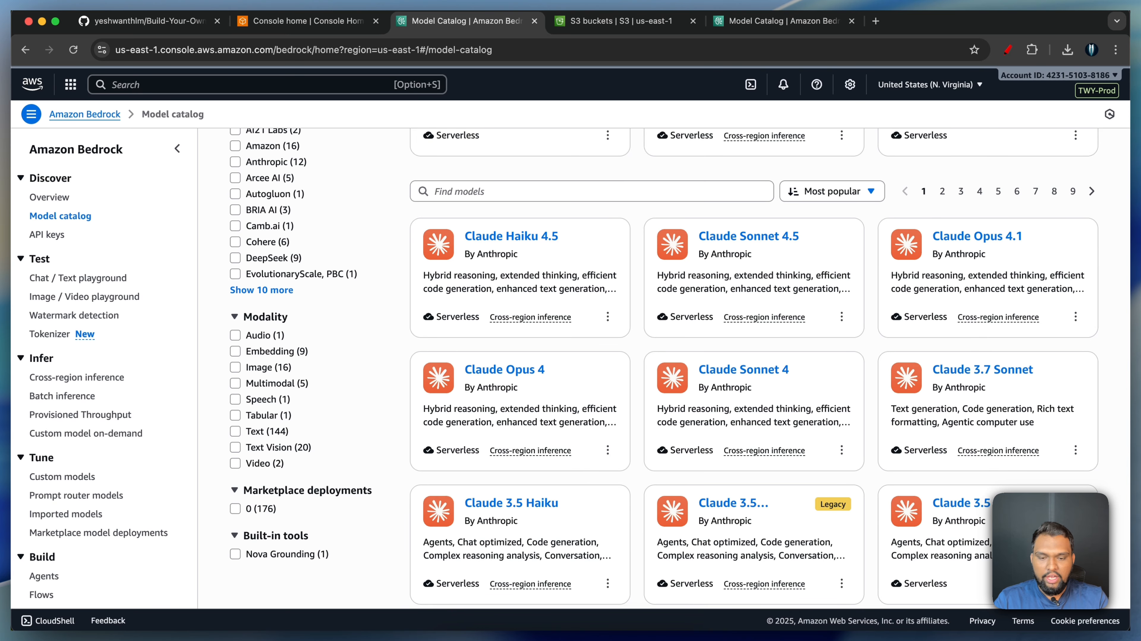
{"action": "left_click", "coordinate": [453, 191]}
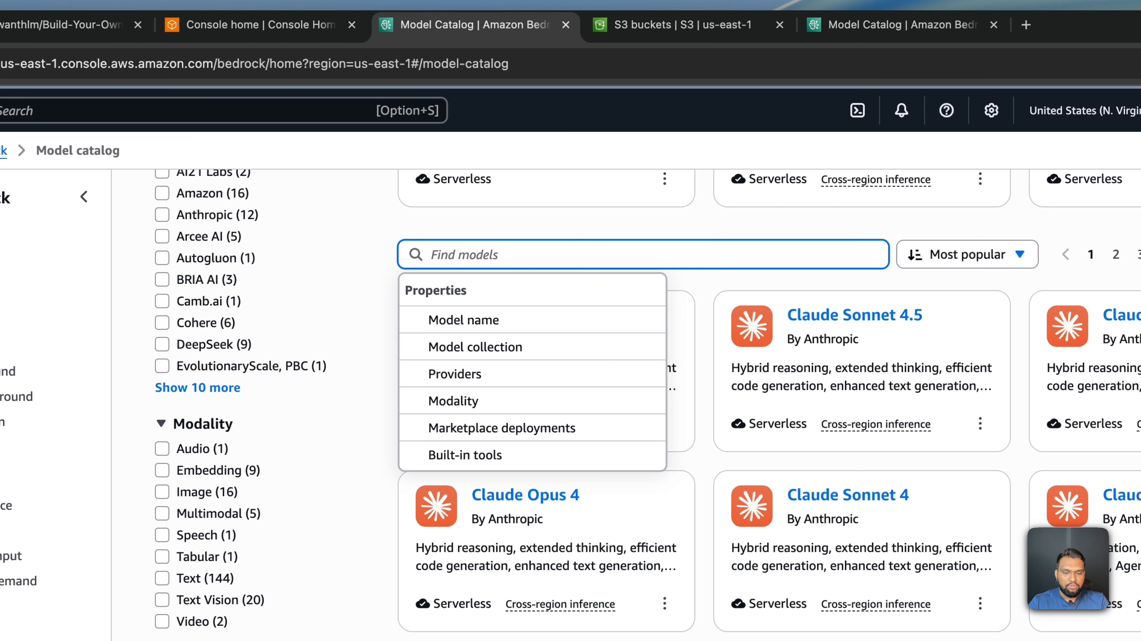
{"action": "left_click", "coordinate": [459, 231]}
Create a general purpose S3 bucket named private-gpt-src-bkty with the default ownership and encryption settings.
{"action": "left_click", "coordinate": [607, 33]}
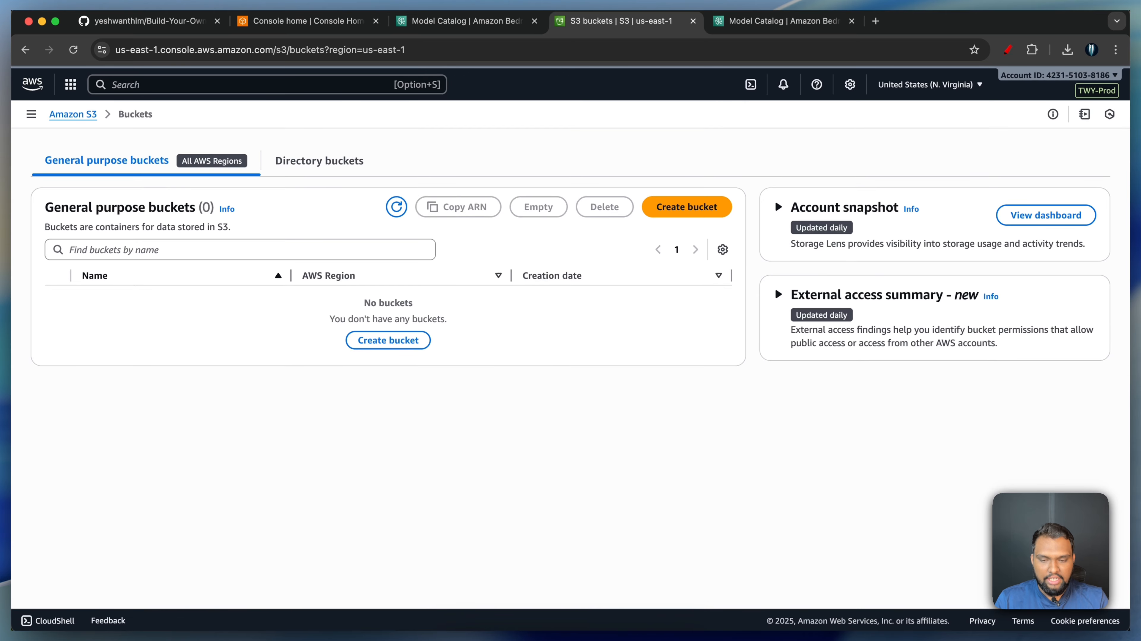
{"action": "left_click", "coordinate": [688, 207]}
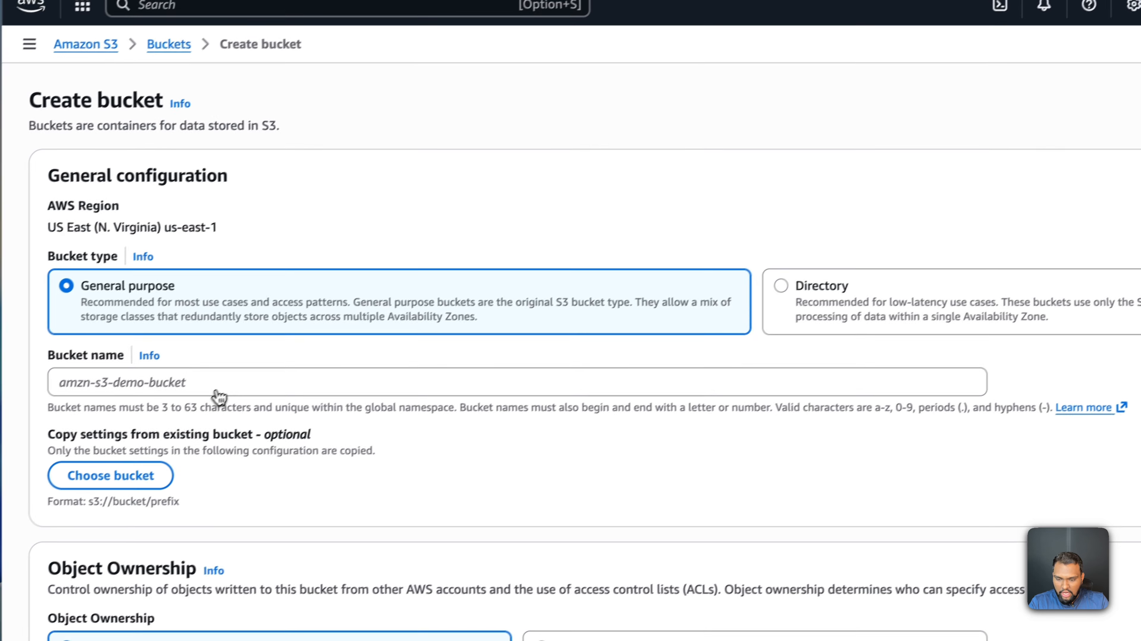
{"action": "left_click", "coordinate": [88, 278]}
{"action": "type", "text": "private"}
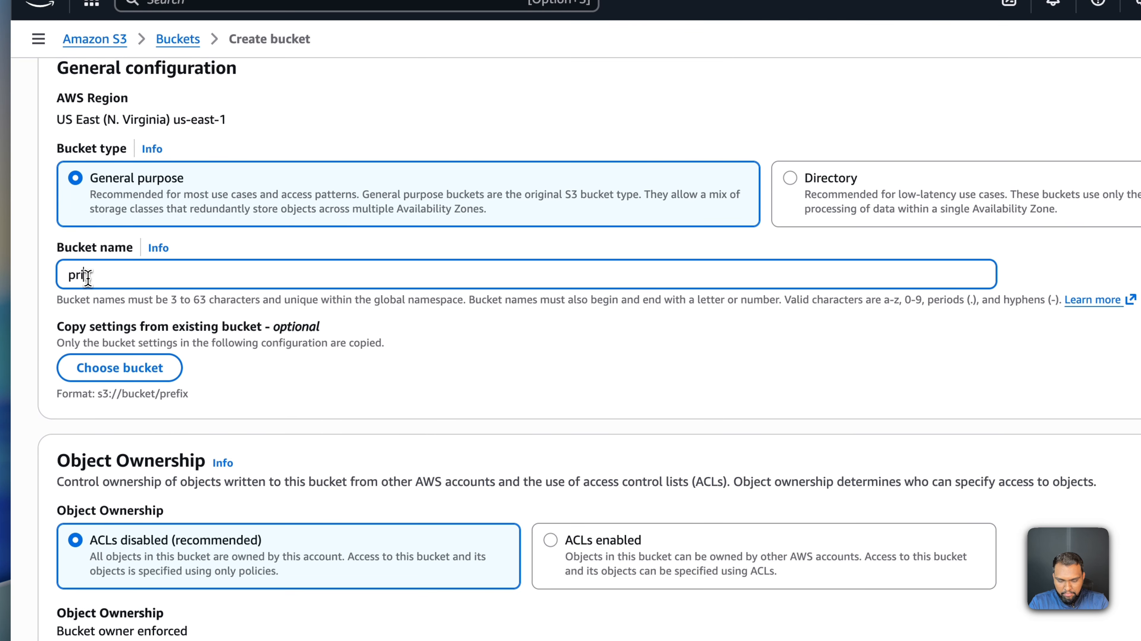
{"action": "type", "text": "-gpt"}
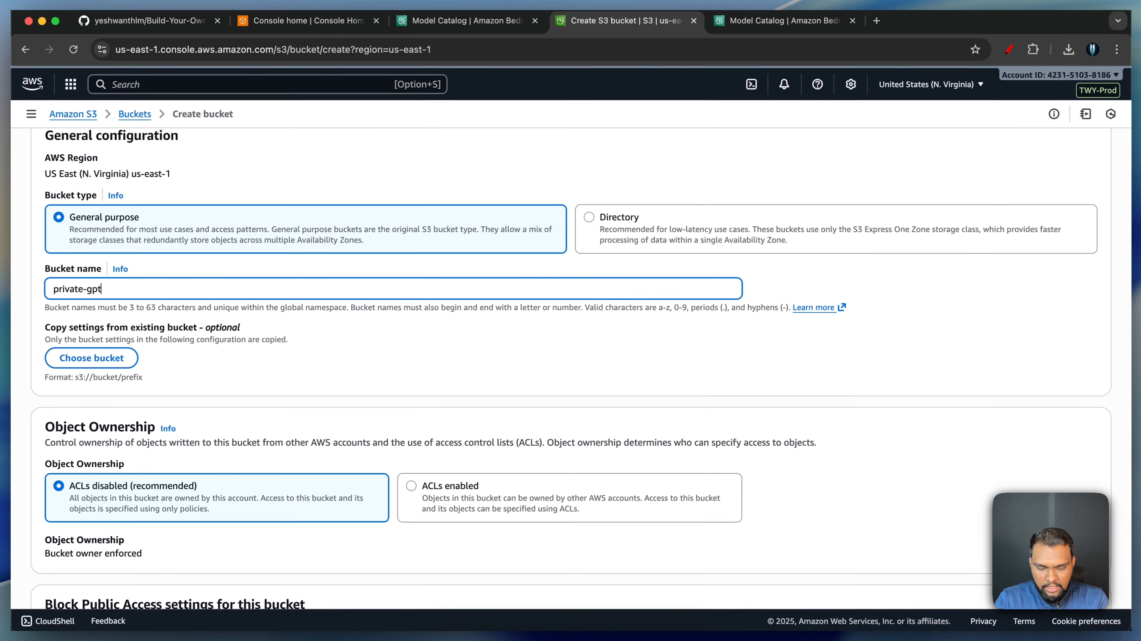
{"action": "type", "text": "-src"}
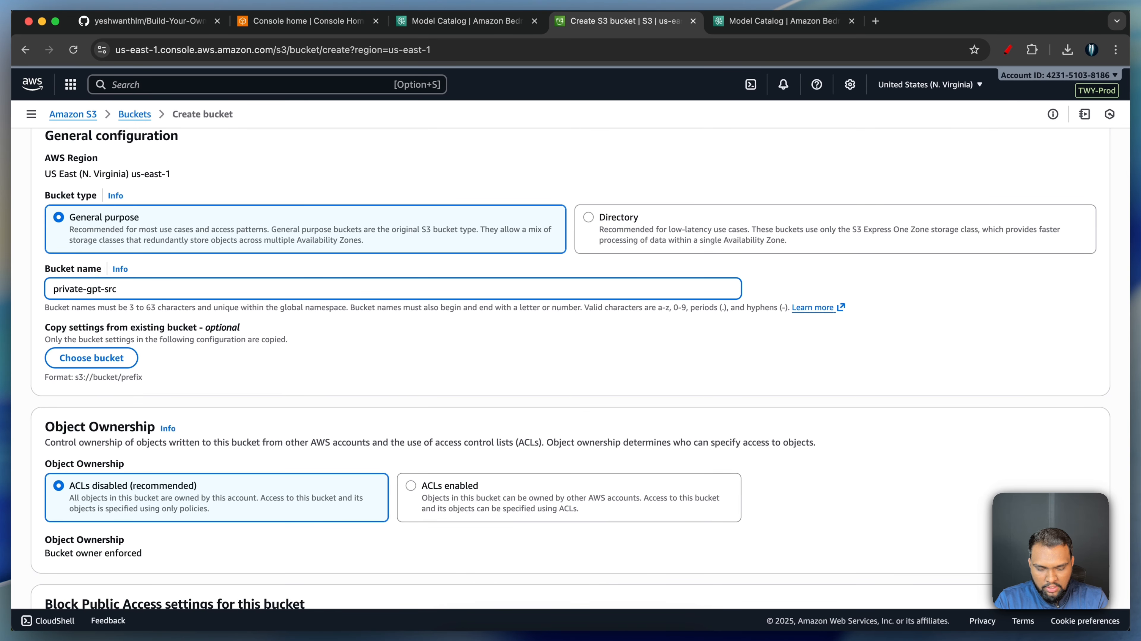
{"action": "type", "text": "-bkt"}
{"action": "key", "text": "super+a"}
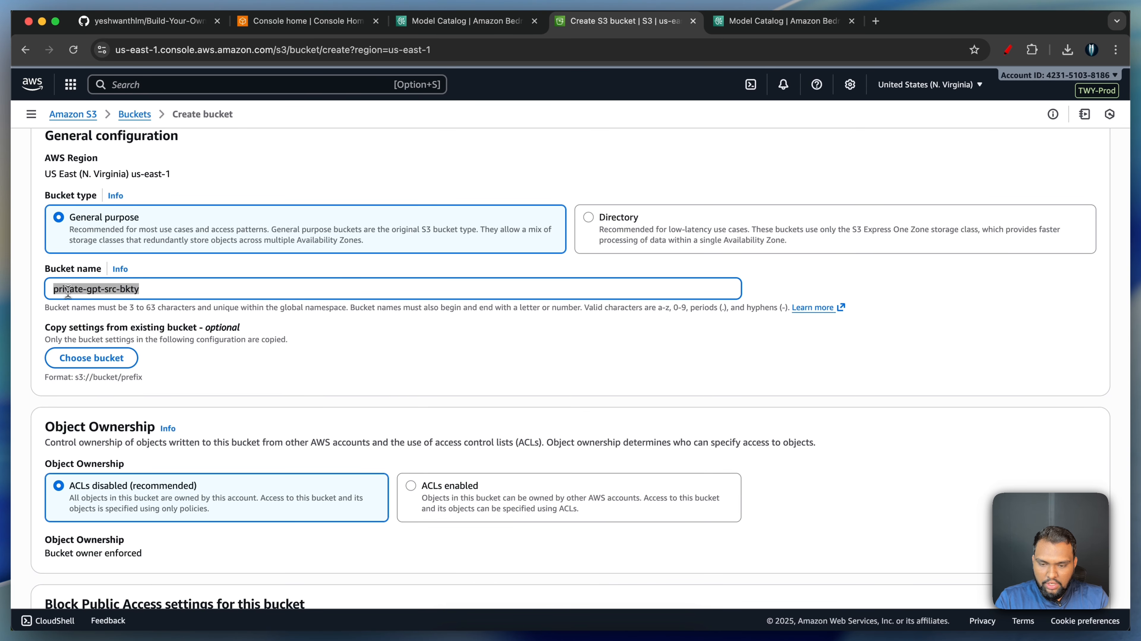
{"action": "scroll", "coordinate": [138, 324], "scroll_direction": "down", "scroll_amount": 10}
{"action": "scroll", "coordinate": [139, 324], "scroll_direction": "down", "scroll_amount": 8}
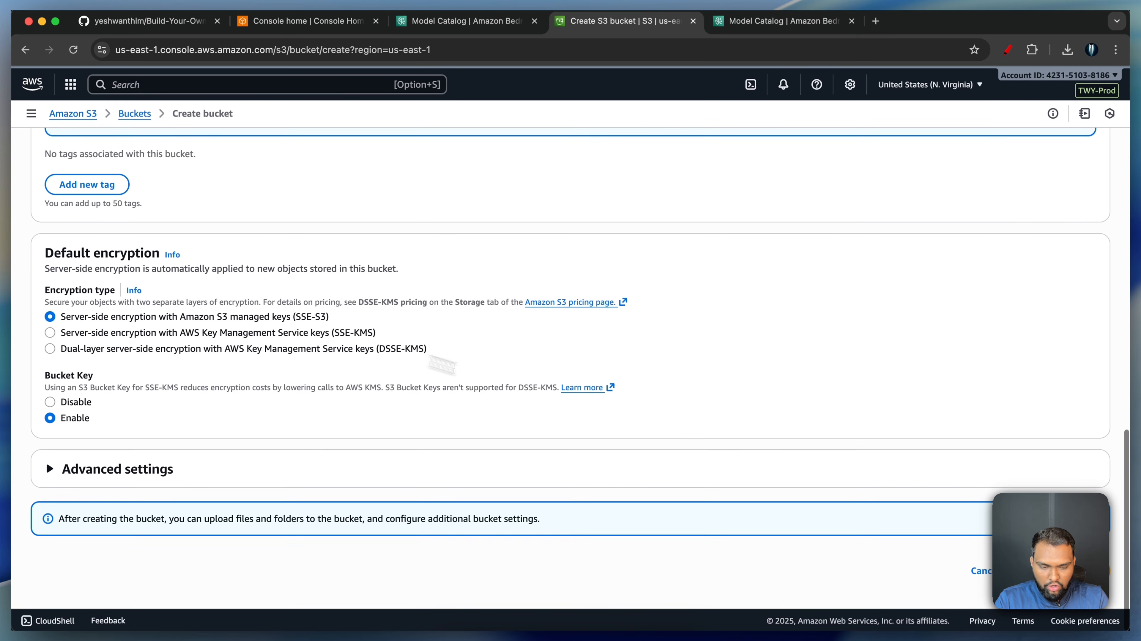
{"action": "left_click", "coordinate": [1041, 570]}
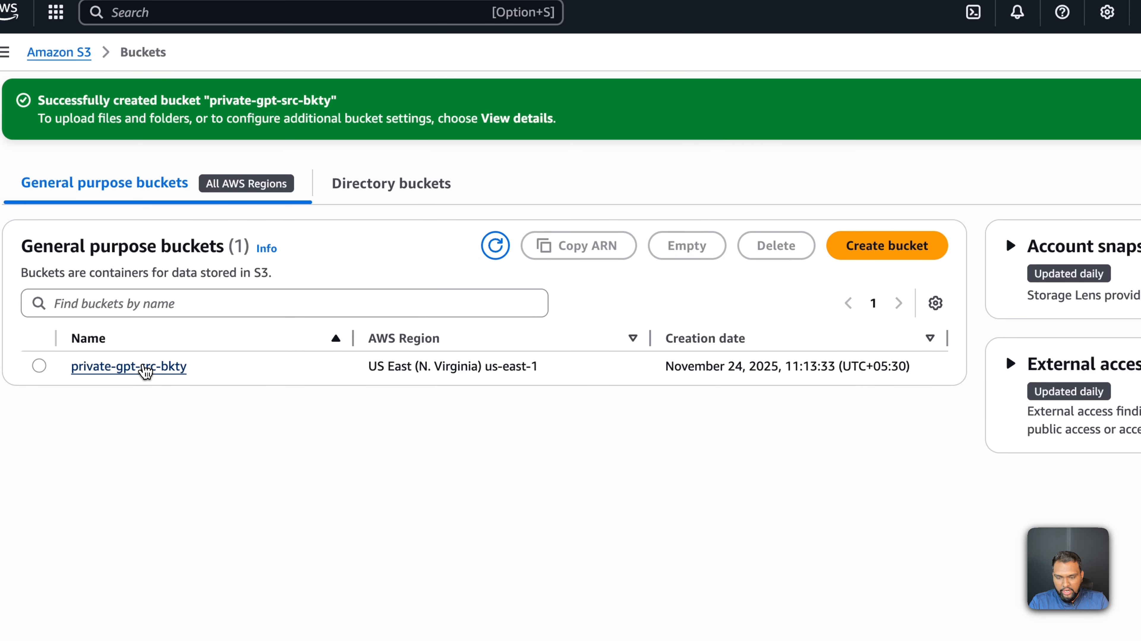
Add AWS-Certified-Solutions-Architect-Professional_Exam-Guide.pdf from Downloads to the upload for bucket private-gpt-src-bkty, and open the local PDF for reading.
{"action": "left_click", "coordinate": [147, 364]}
{"action": "left_click", "coordinate": [1114, 222]}
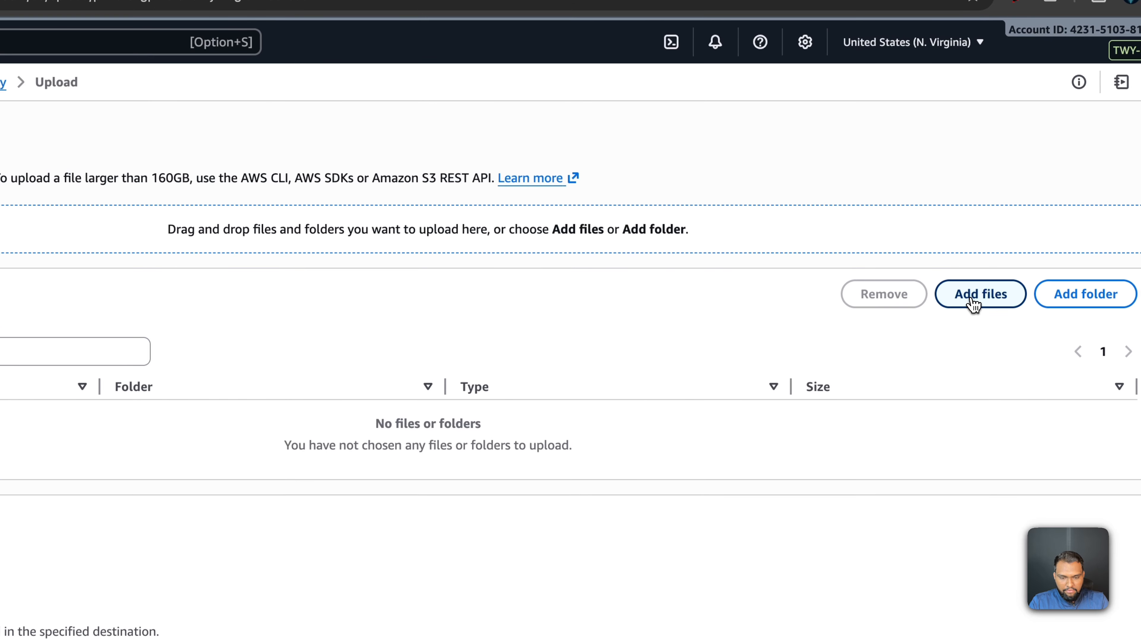
{"action": "left_click", "coordinate": [1055, 290]}
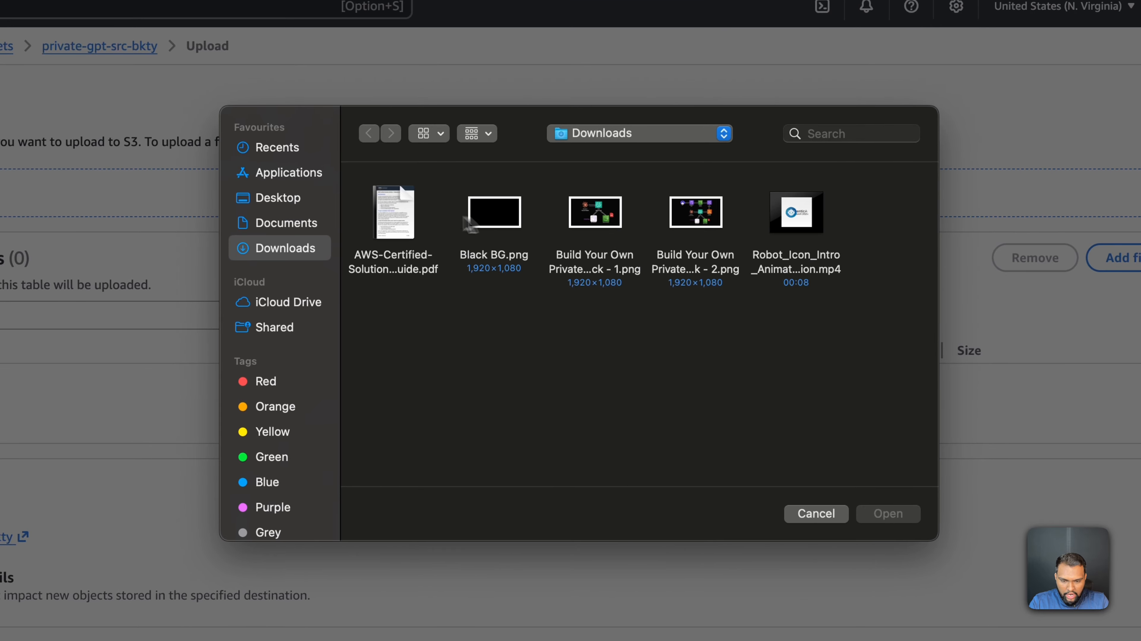
{"action": "left_click", "coordinate": [390, 215]}
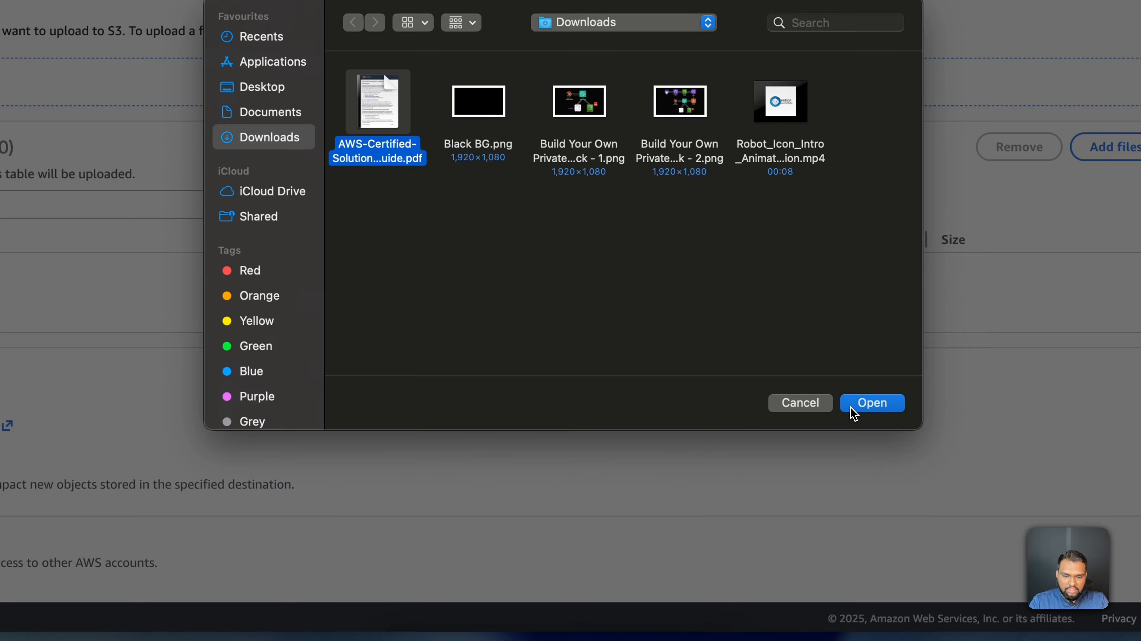
{"action": "left_click", "coordinate": [873, 516]}
{"action": "left_click", "coordinate": [405, 636]}
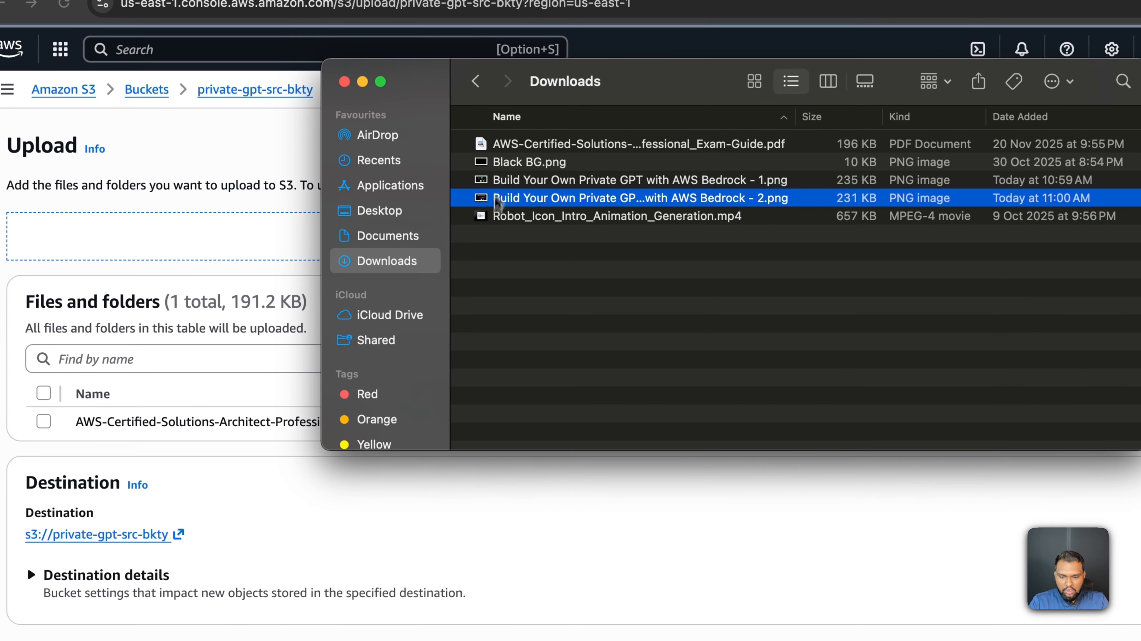
{"action": "double_click", "coordinate": [494, 143]}
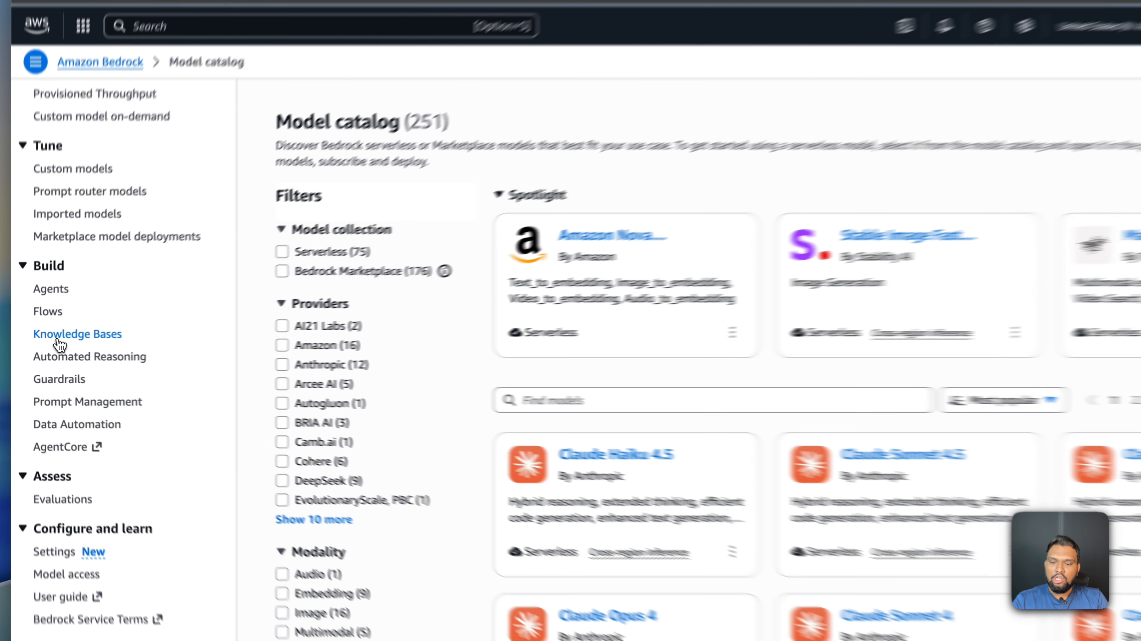
Go to Bedrock Knowledge Bases, review how they work, and start creating a Knowledge Base with vector store.
{"action": "left_click", "coordinate": [67, 333]}
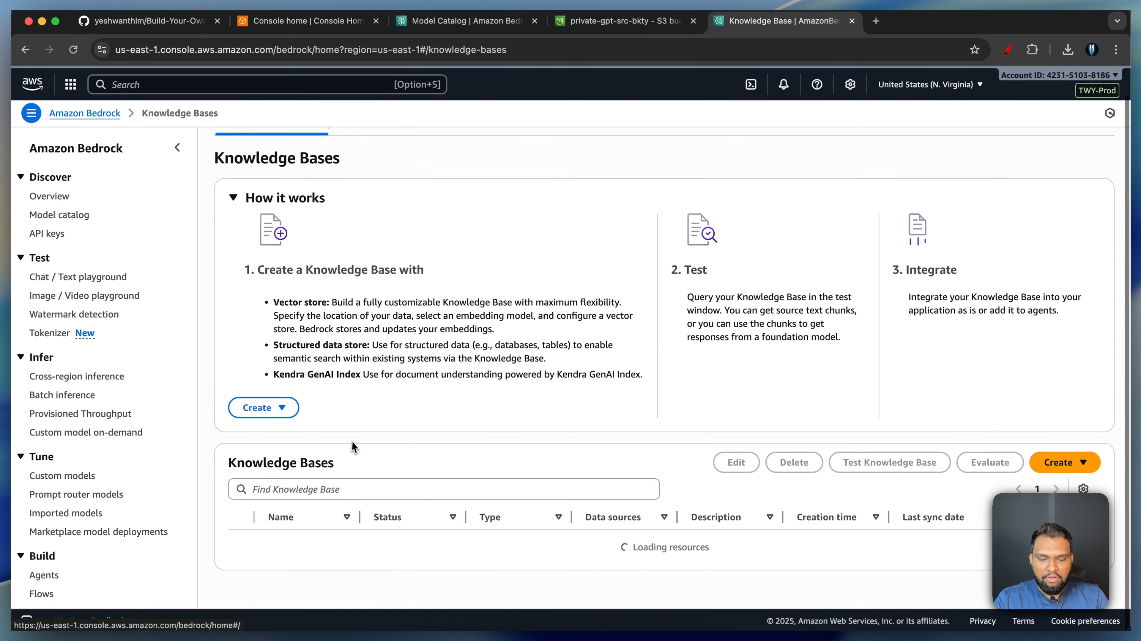
{"action": "scroll", "coordinate": [329, 165], "scroll_direction": "down", "scroll_amount": 2}
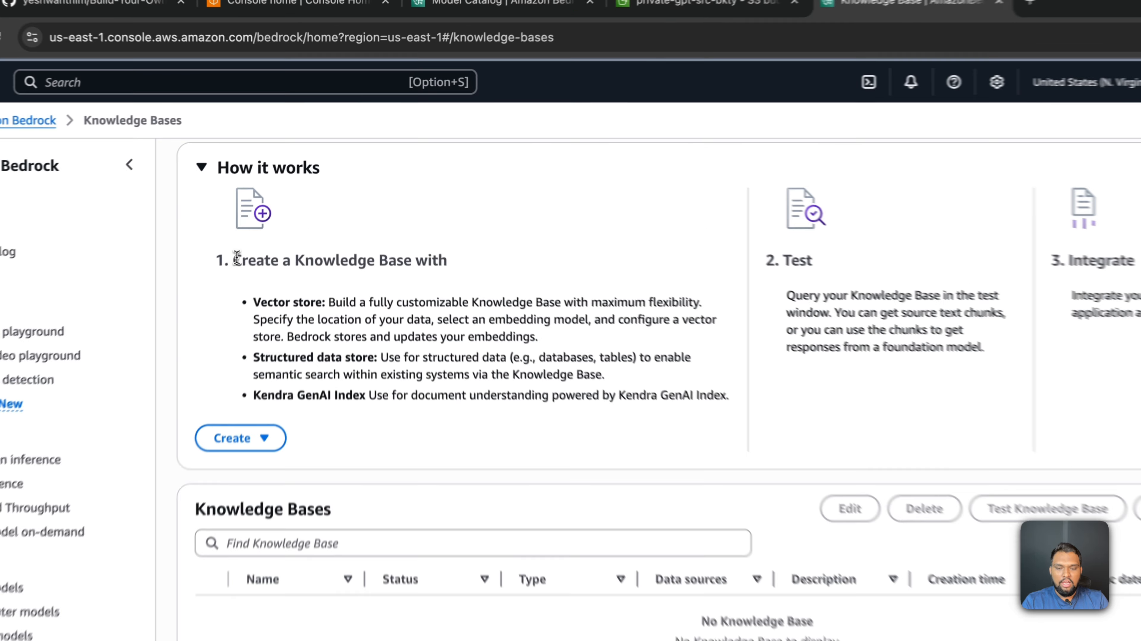
{"action": "left_click_drag", "start_coordinate": [258, 222], "coordinate": [560, 223]}
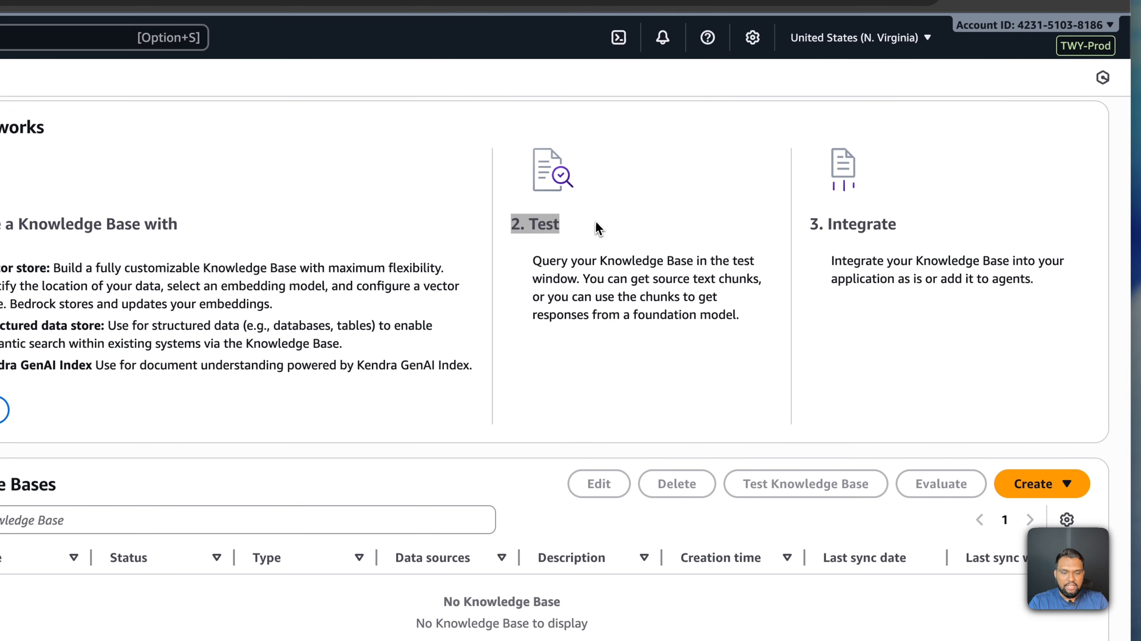
{"action": "left_click_drag", "start_coordinate": [806, 223], "coordinate": [912, 226]}
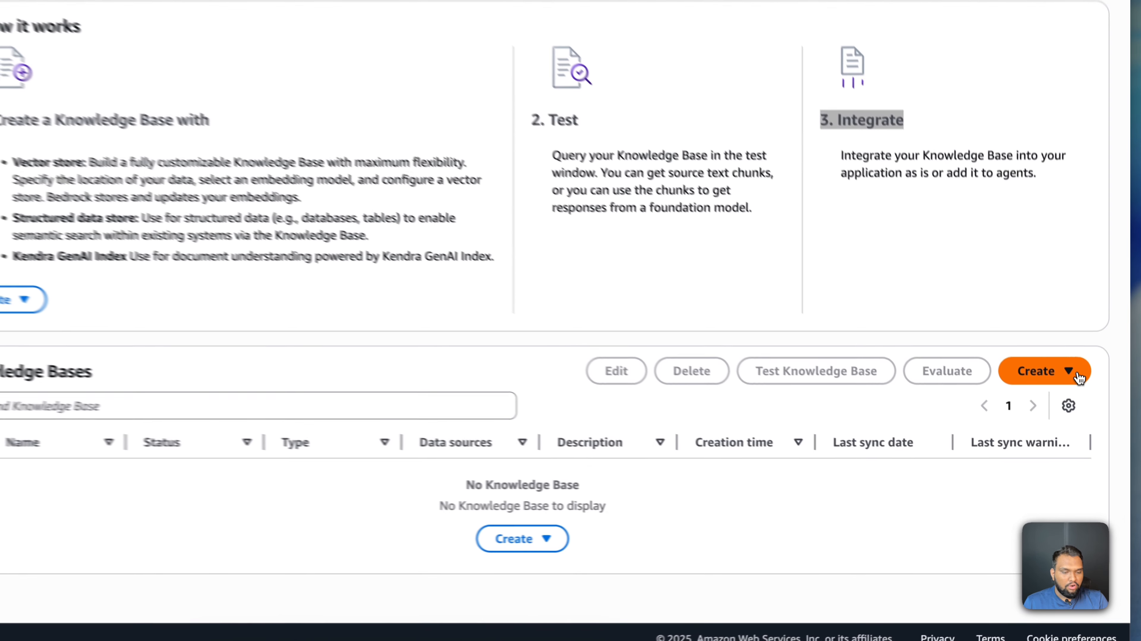
{"action": "left_click", "coordinate": [1088, 417]}
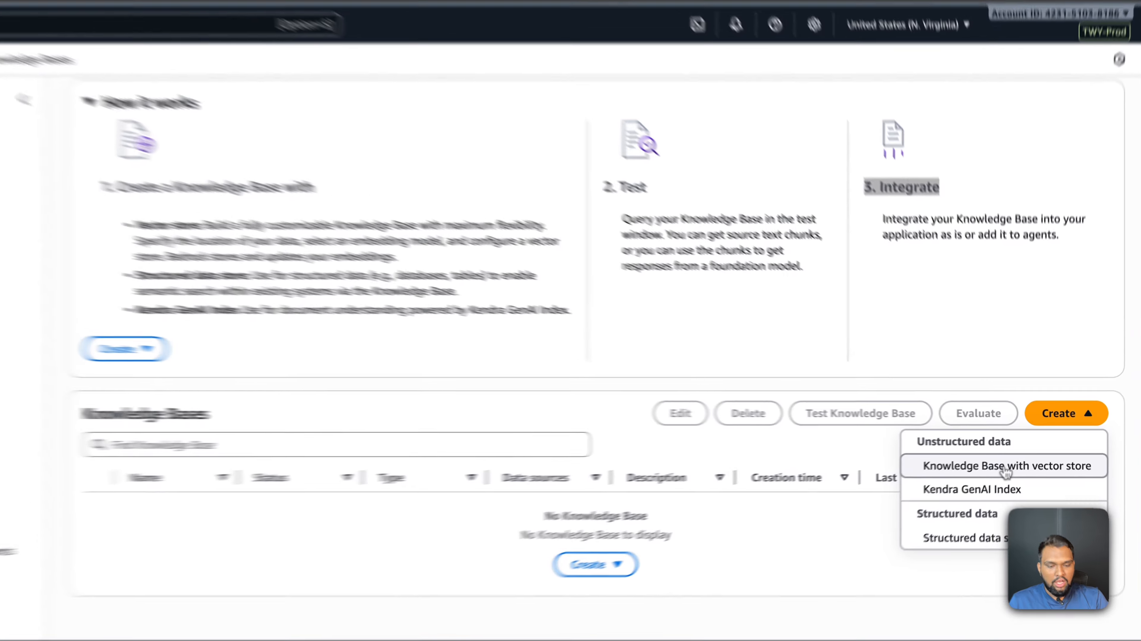
{"action": "left_click", "coordinate": [1007, 471]}
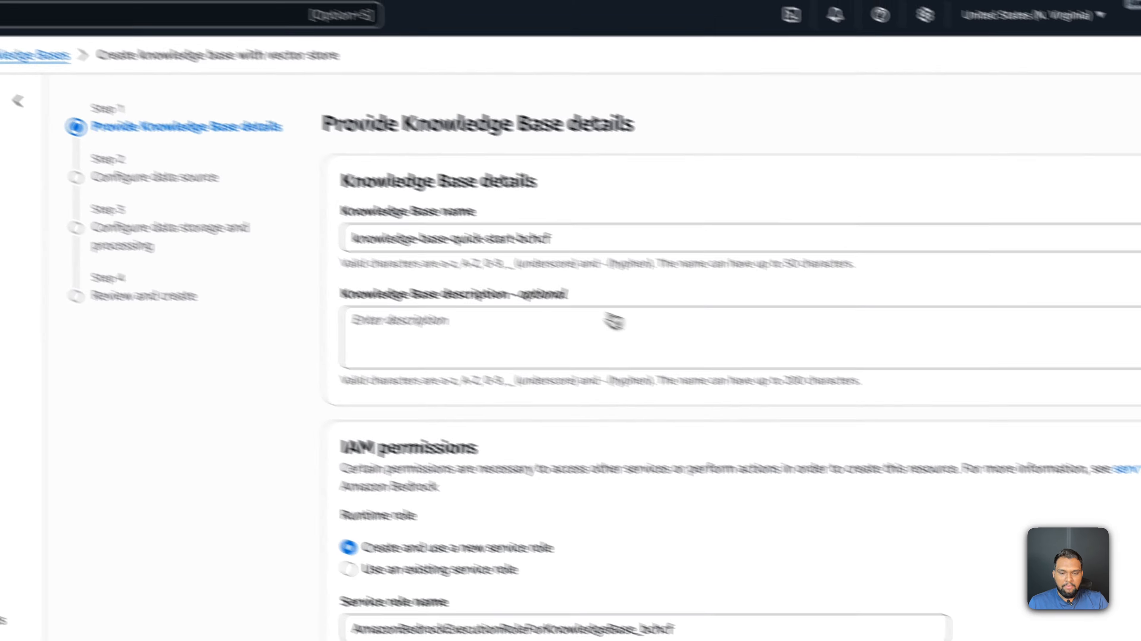
Keep the default Knowledge Base name, a new service role and Amazon S3 as data source type, and proceed to data source configuration.
{"action": "triple_click", "coordinate": [466, 254]}
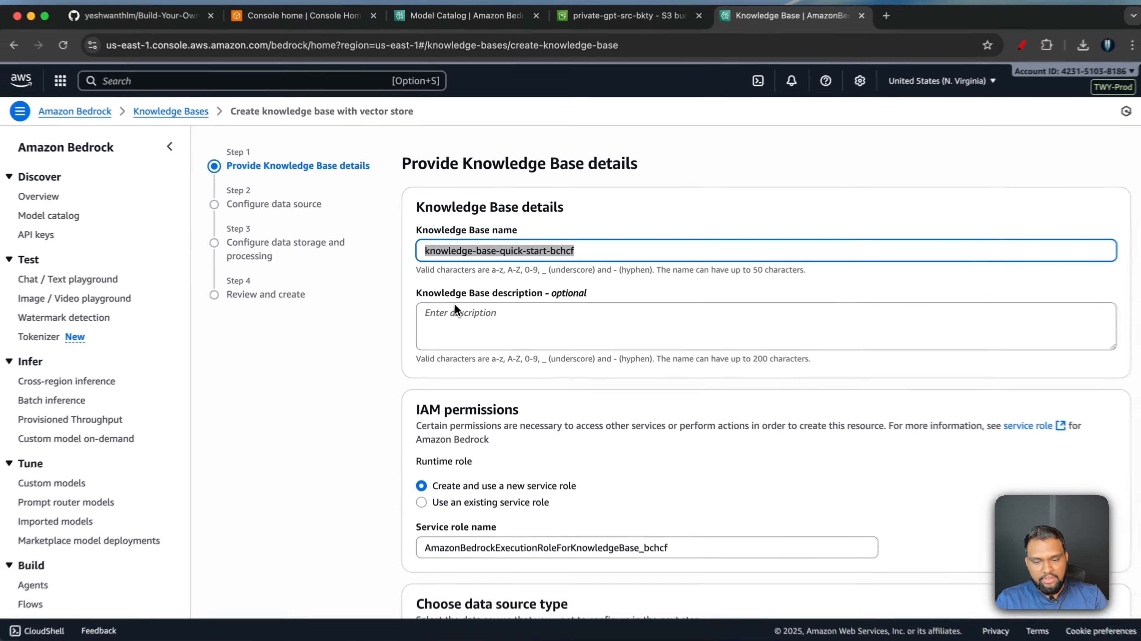
{"action": "scroll", "coordinate": [455, 301], "scroll_direction": "down", "scroll_amount": 5}
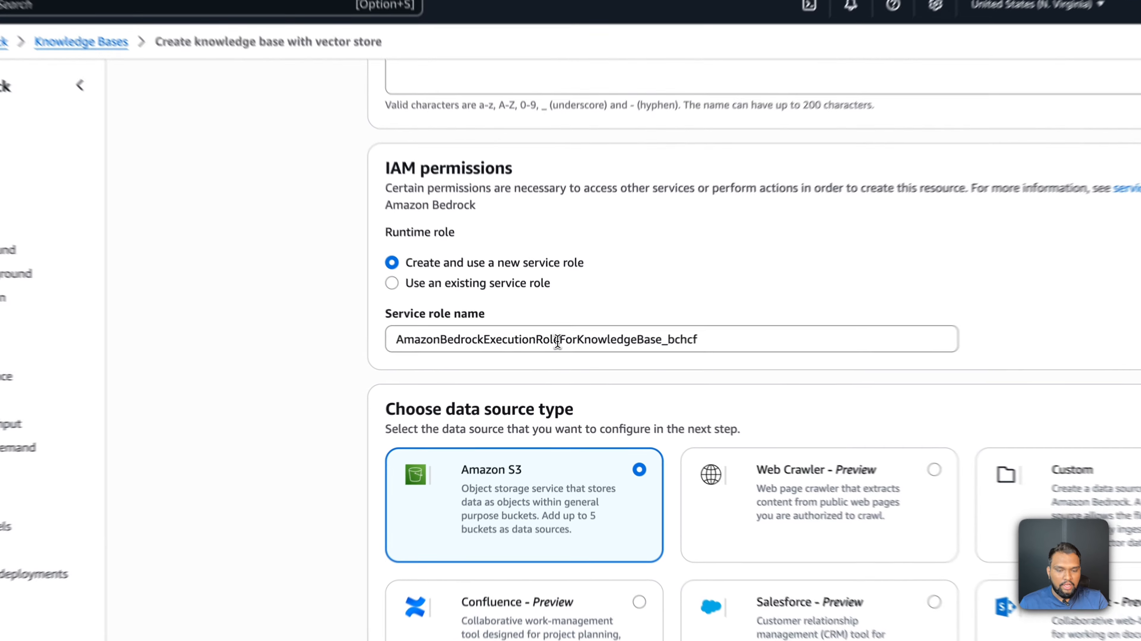
{"action": "double_click", "coordinate": [553, 349]}
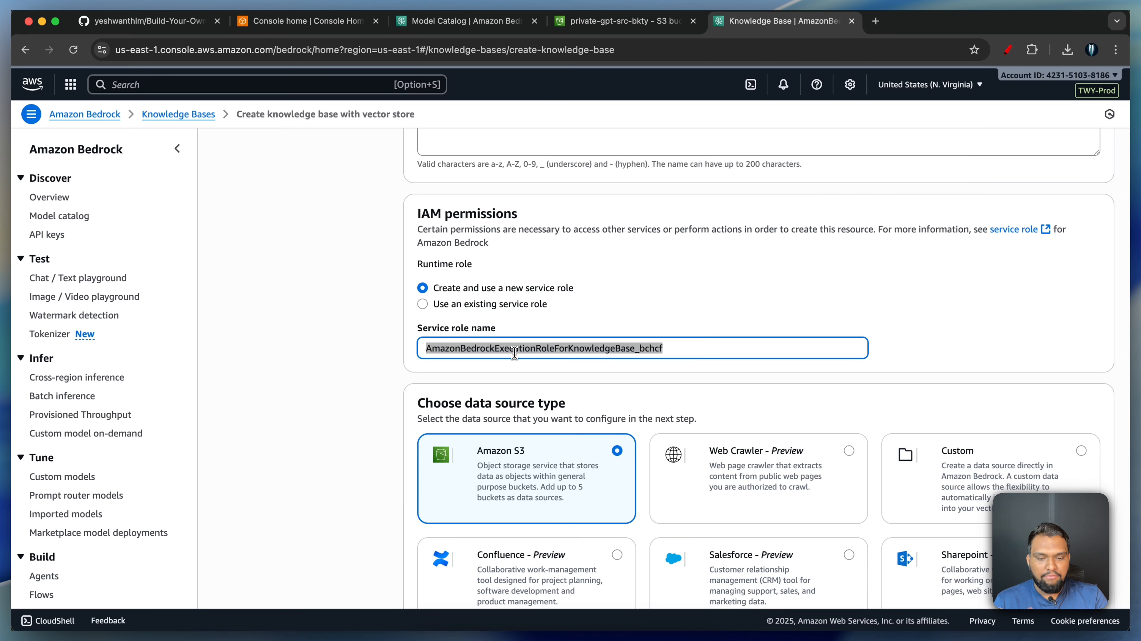
{"action": "scroll", "coordinate": [513, 350], "scroll_direction": "down", "scroll_amount": 5}
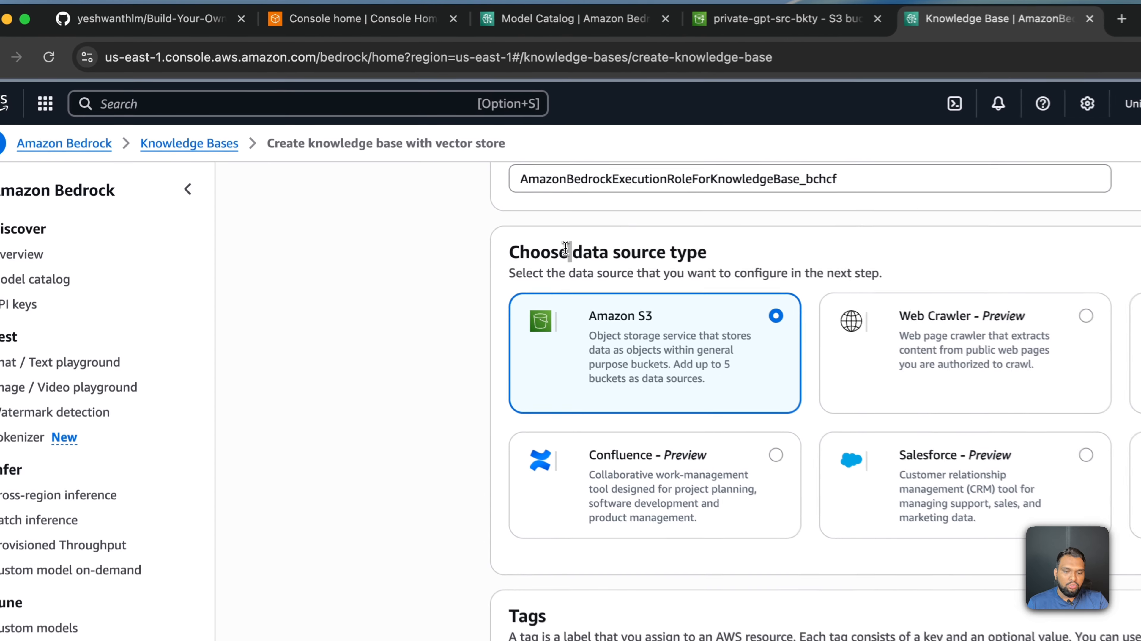
{"action": "triple_click", "coordinate": [462, 192]}
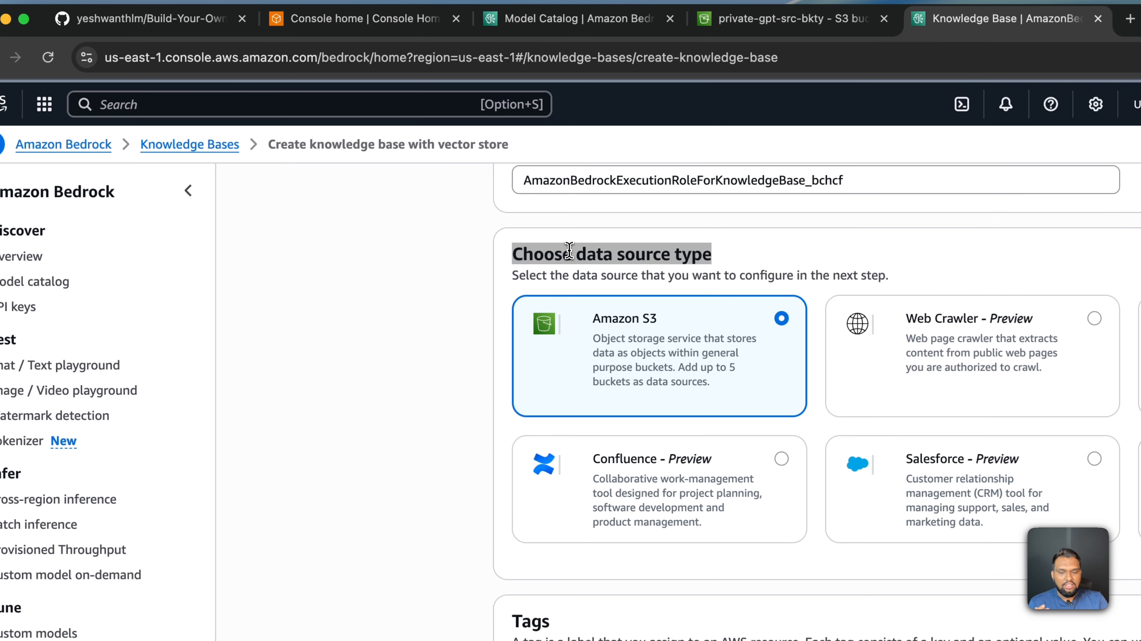
{"action": "triple_click", "coordinate": [610, 318]}
{"action": "left_click", "coordinate": [156, 19]}
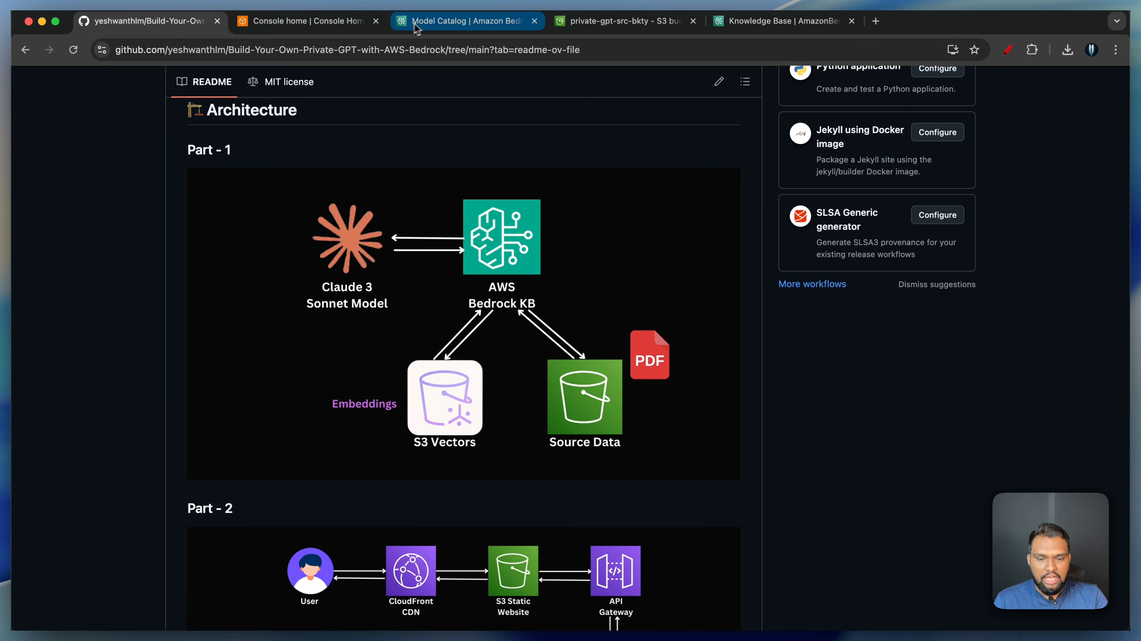
{"action": "left_click", "coordinate": [771, 21]}
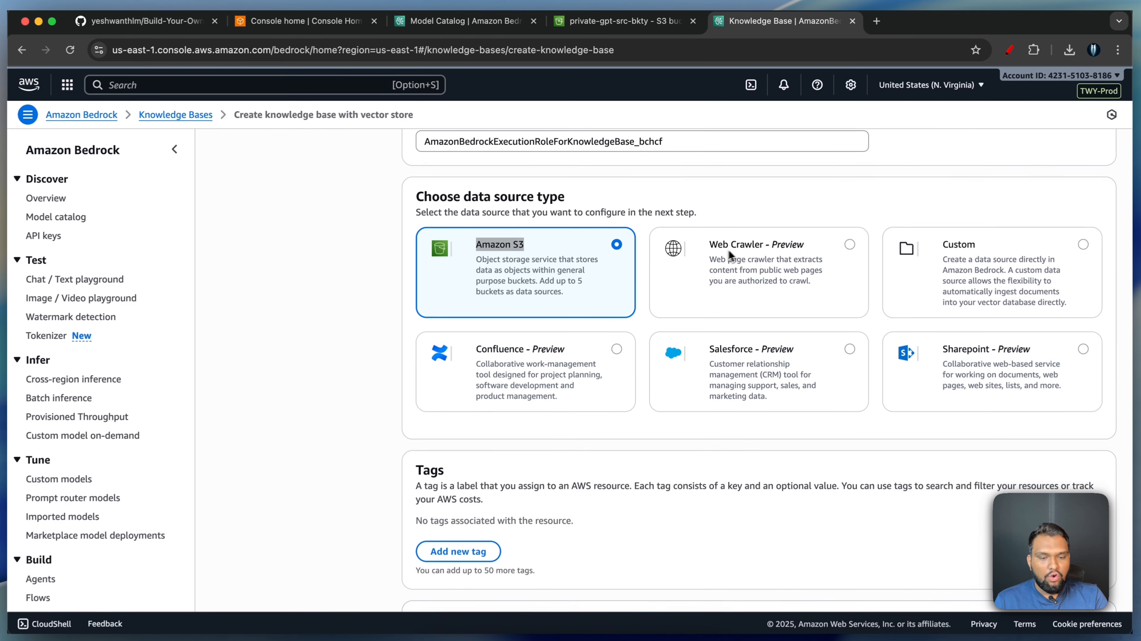
{"action": "scroll", "coordinate": [874, 305], "scroll_direction": "up", "scroll_amount": 1}
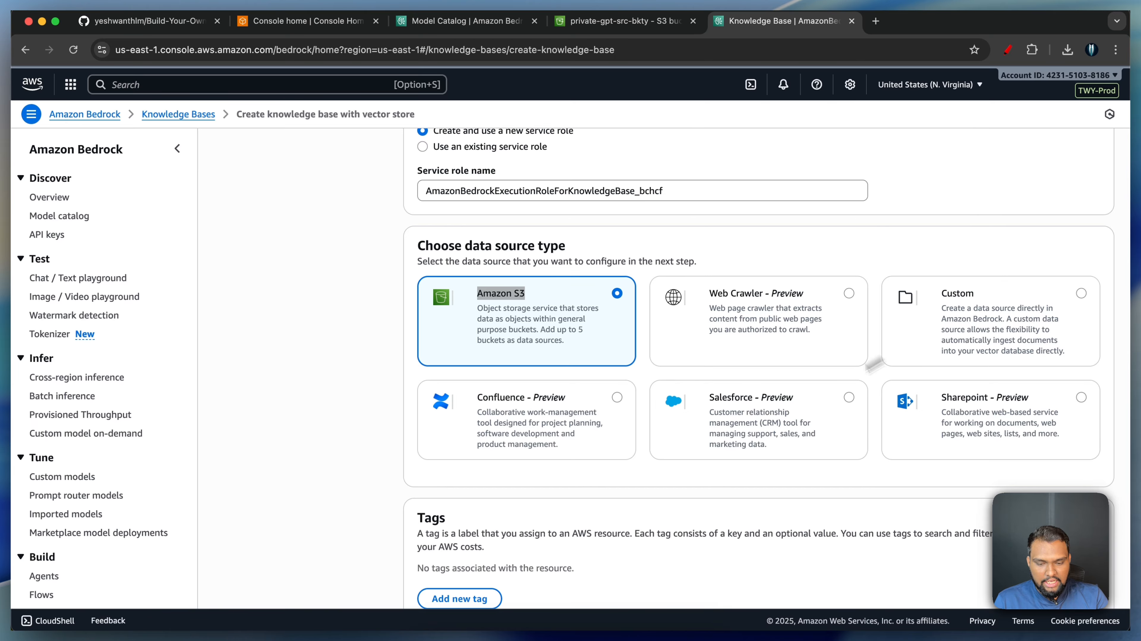
{"action": "scroll", "coordinate": [758, 437], "scroll_direction": "down", "scroll_amount": 5}
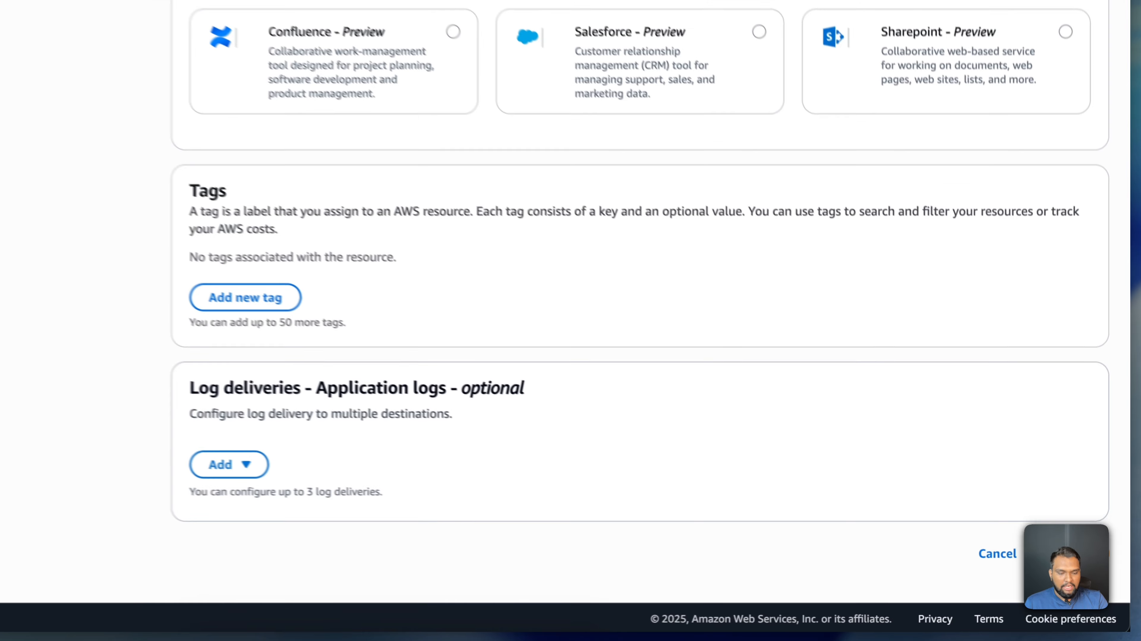
{"action": "left_click", "coordinate": [1091, 570]}
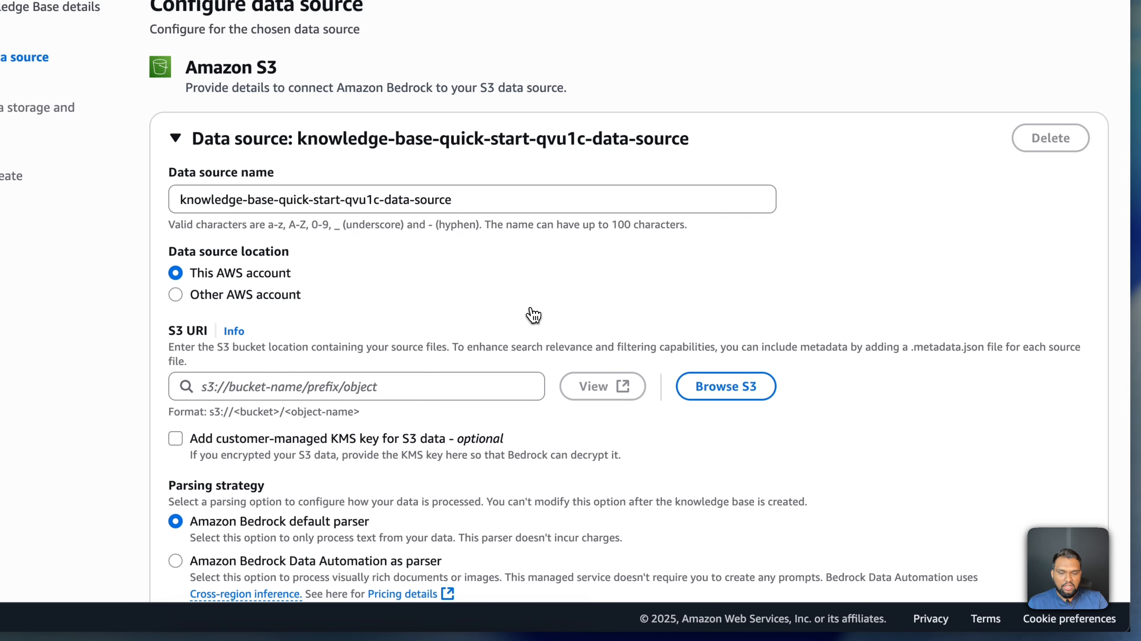
Set the data source's S3 URI to the bucket private-gpt-src-bkty by browsing S3, keeping this AWS account as the location.
{"action": "scroll", "coordinate": [533, 314], "scroll_direction": "down", "scroll_amount": 5}
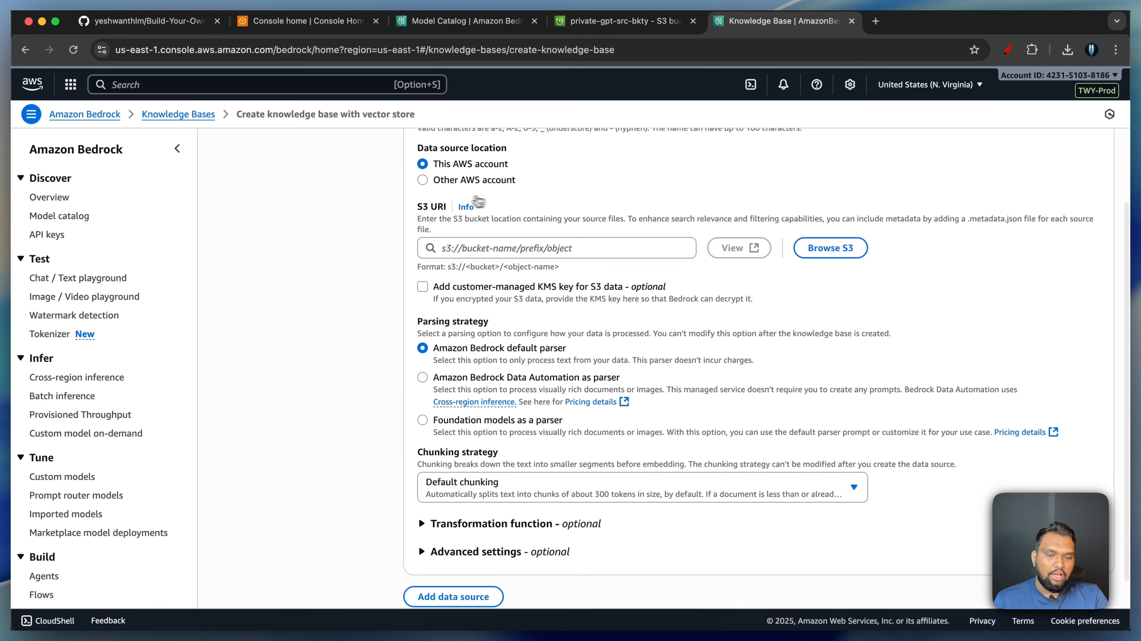
{"action": "scroll", "coordinate": [495, 259], "scroll_direction": "up", "scroll_amount": 1}
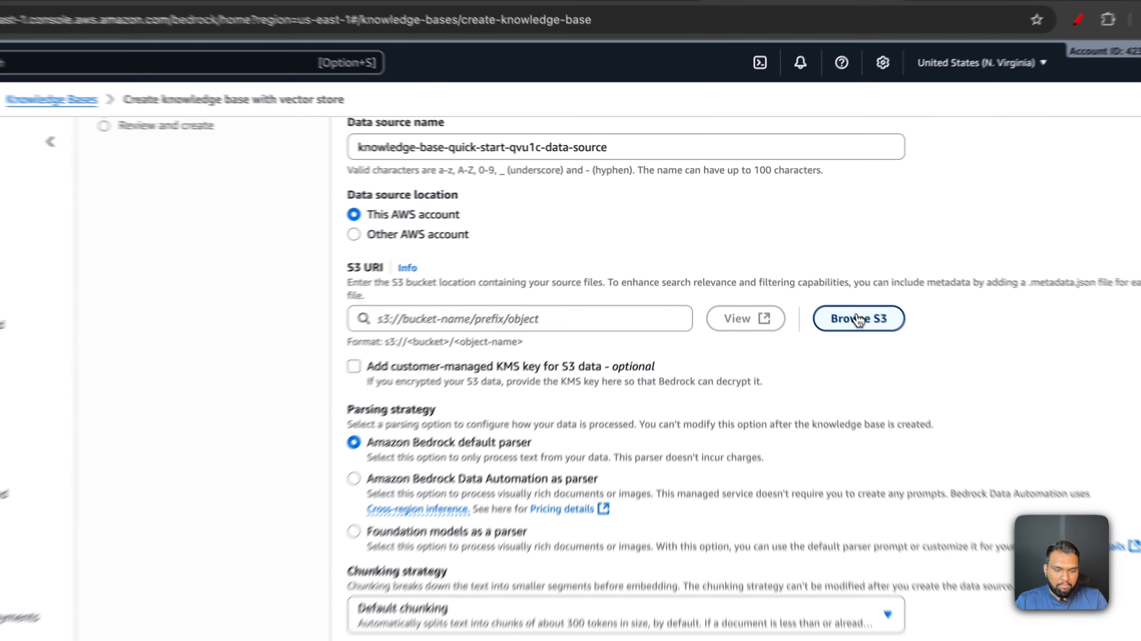
{"action": "left_click", "coordinate": [858, 318]}
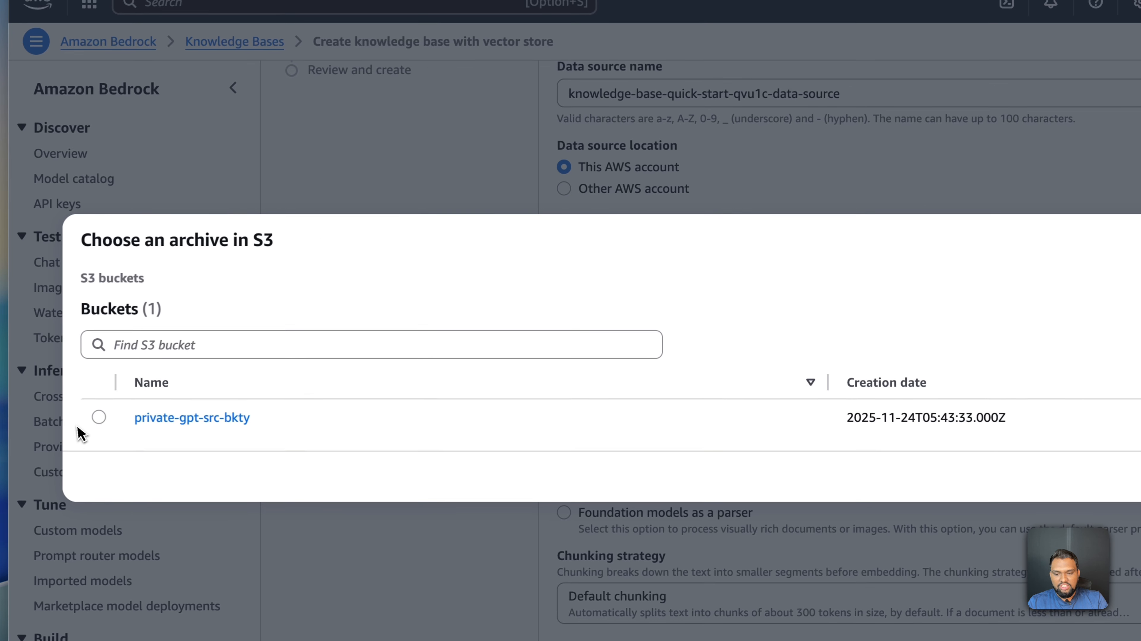
{"action": "left_click", "coordinate": [102, 416]}
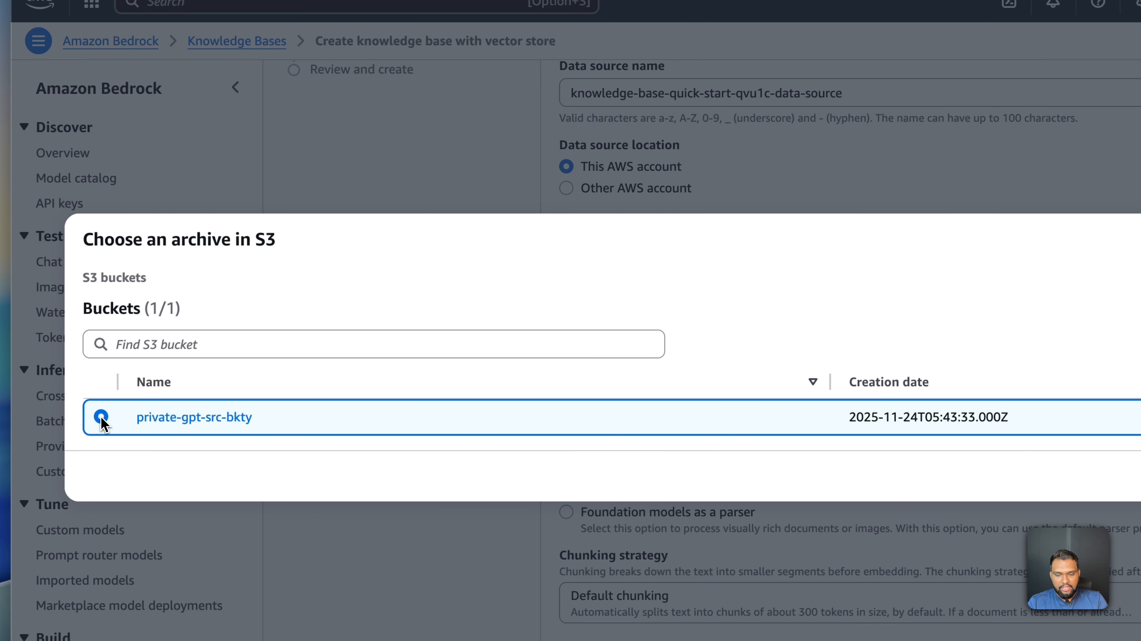
{"action": "left_click", "coordinate": [1015, 411]}
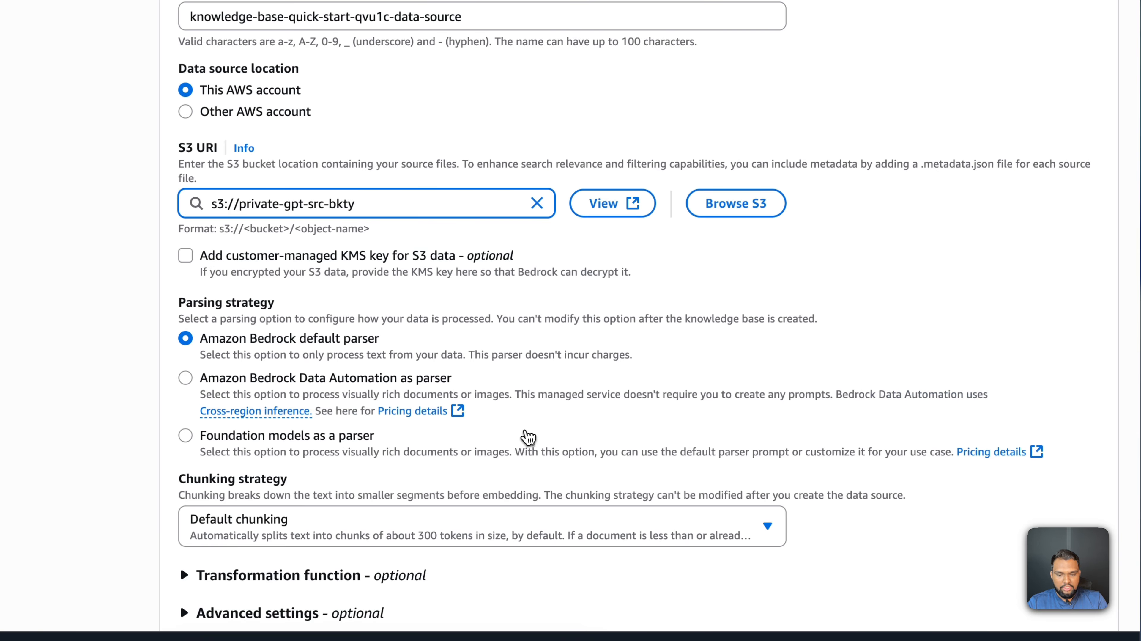
Keep the Amazon Bedrock default parser and Default chunking for the data source, and proceed to data storage and processing.
{"action": "scroll", "coordinate": [525, 437], "scroll_direction": "down", "scroll_amount": 3}
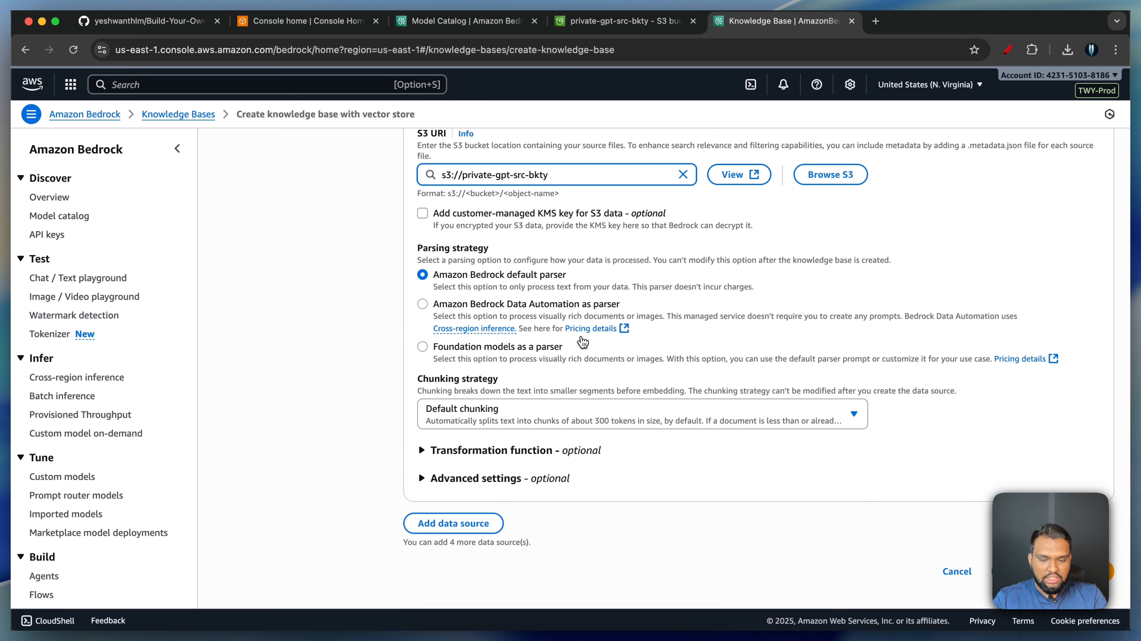
{"action": "scroll", "coordinate": [584, 344], "scroll_direction": "down", "scroll_amount": 1}
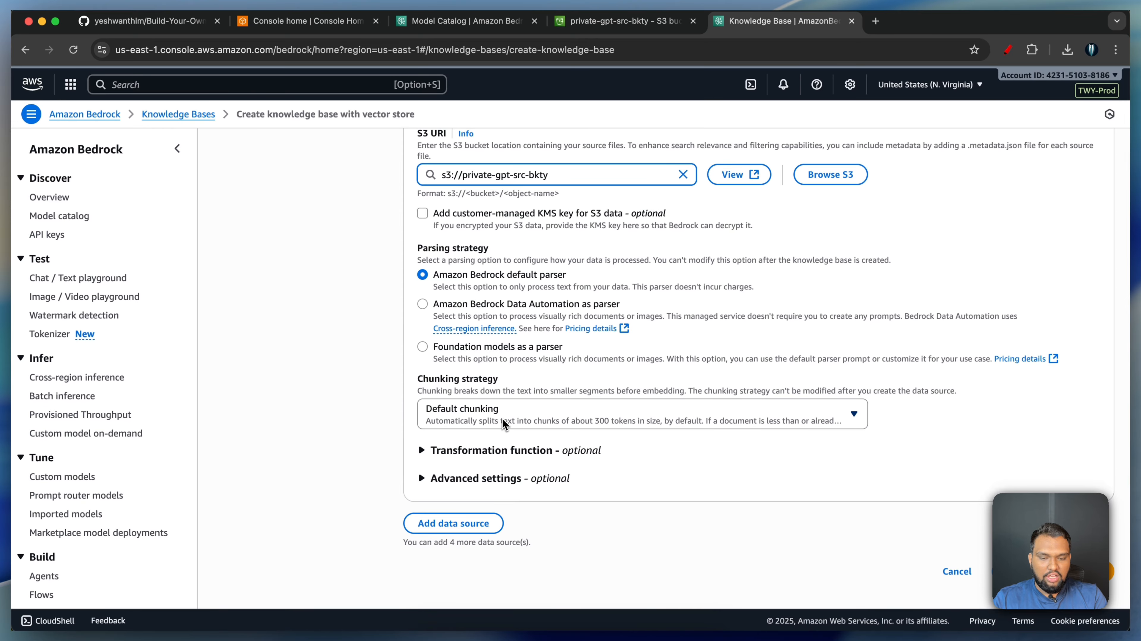
{"action": "left_click", "coordinate": [502, 417]}
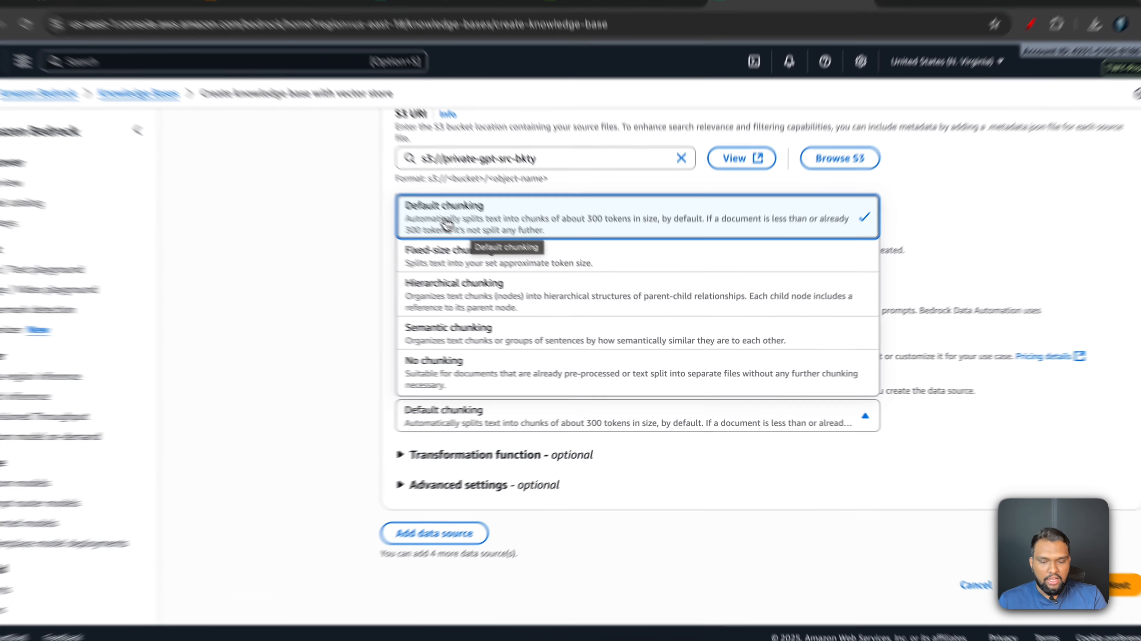
{"action": "left_click", "coordinate": [465, 236]}
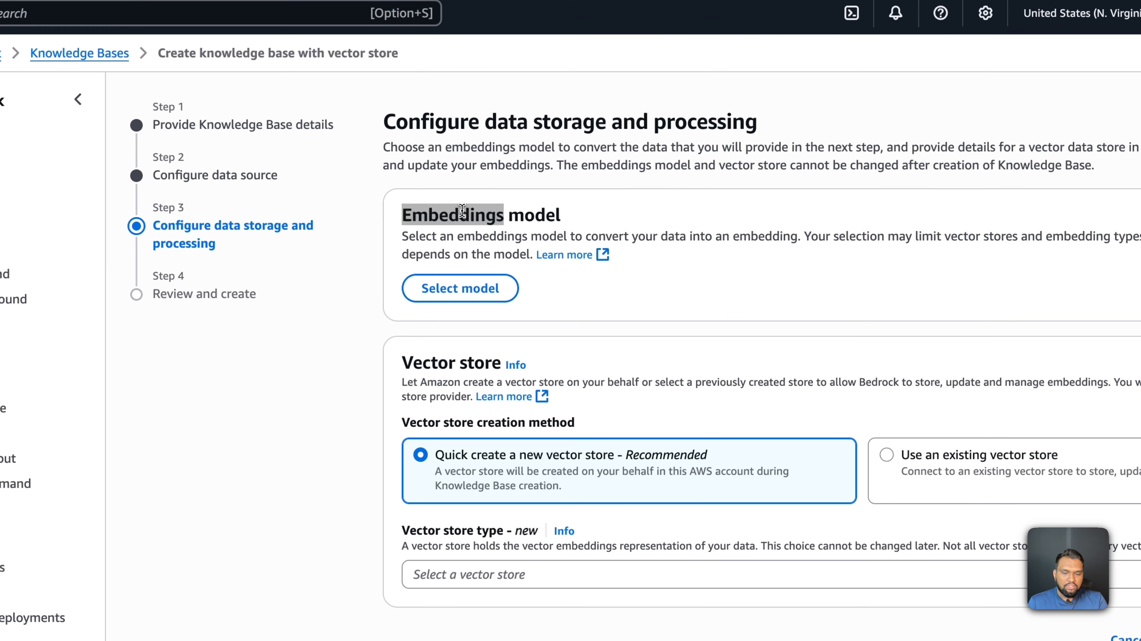
Select Amazon's Titan Embeddings G1 - Text v1.2 with On-demand inference as the embeddings model.
{"action": "triple_click", "coordinate": [235, 94]}
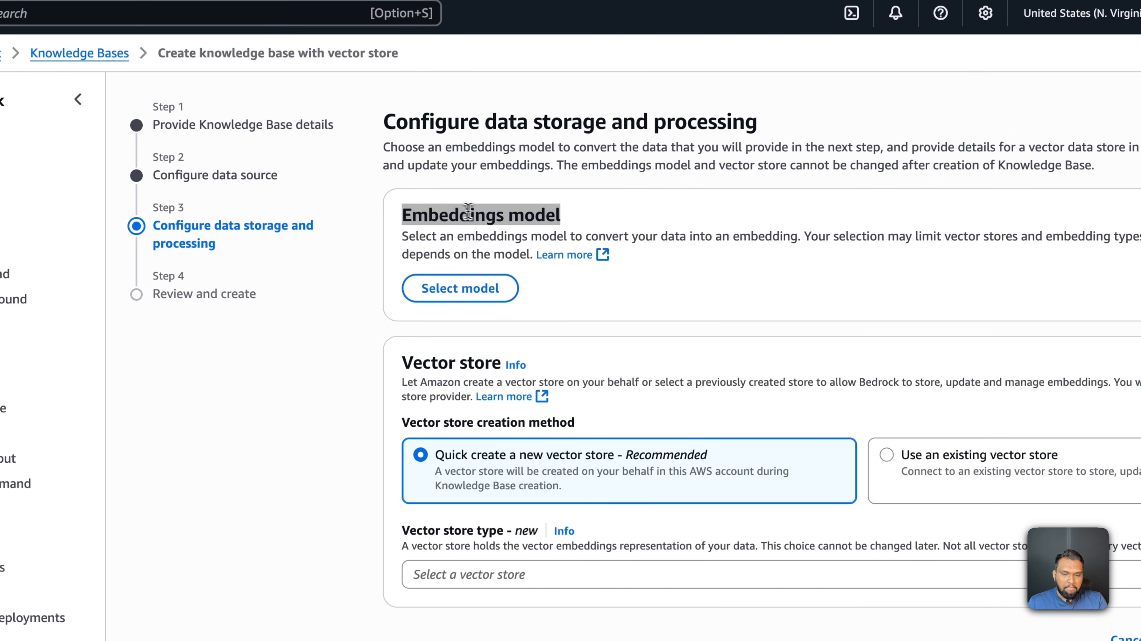
{"action": "left_click", "coordinate": [461, 287]}
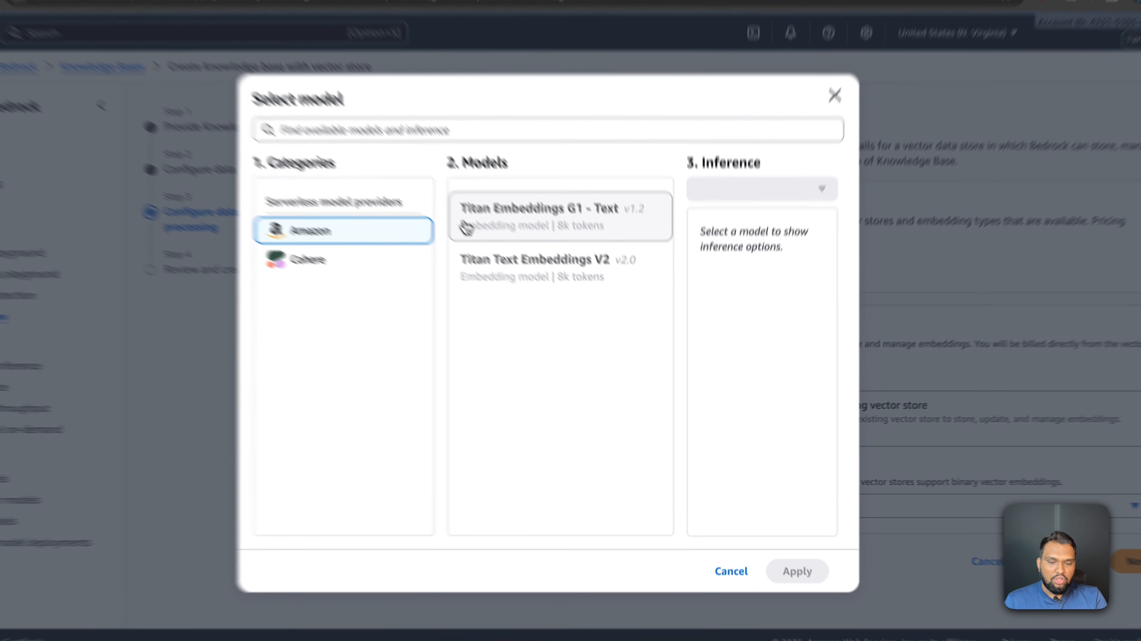
{"action": "left_click", "coordinate": [504, 253]}
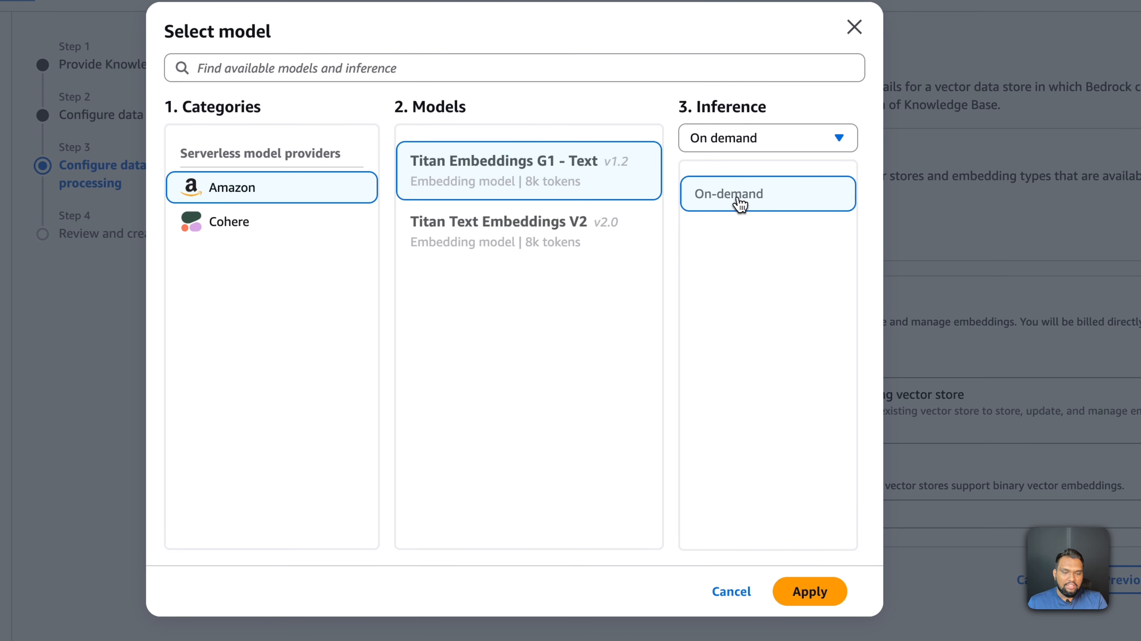
{"action": "left_click", "coordinate": [810, 591]}
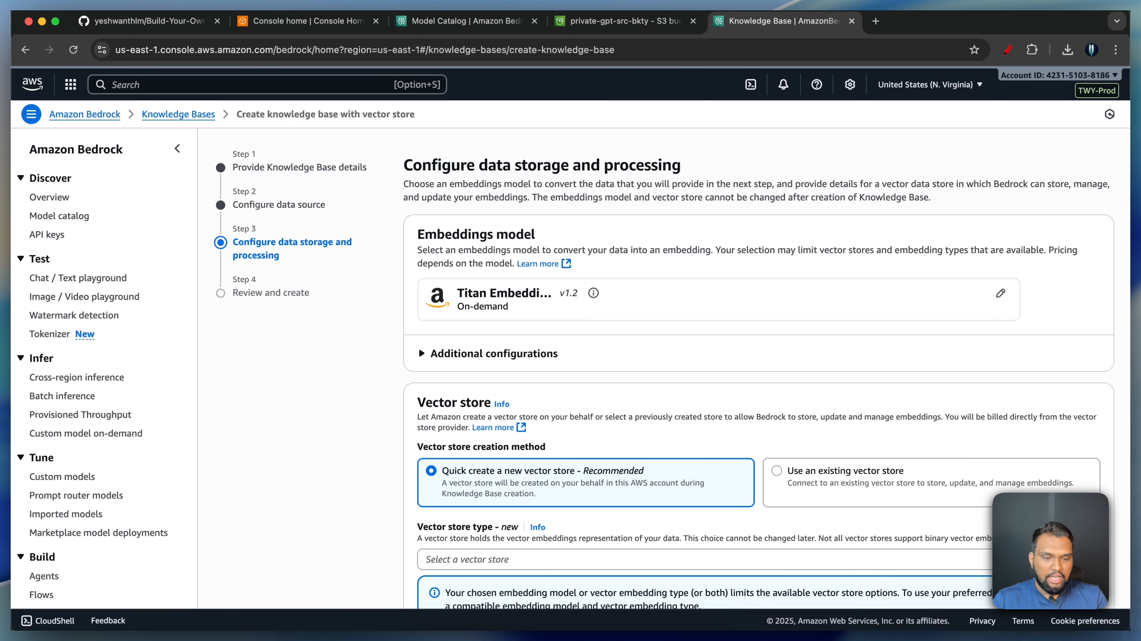
Keep quick creation of a new vector store, choose Amazon S3 Vectors as its type, and proceed to the review.
{"action": "scroll", "coordinate": [561, 287], "scroll_direction": "down", "scroll_amount": 3}
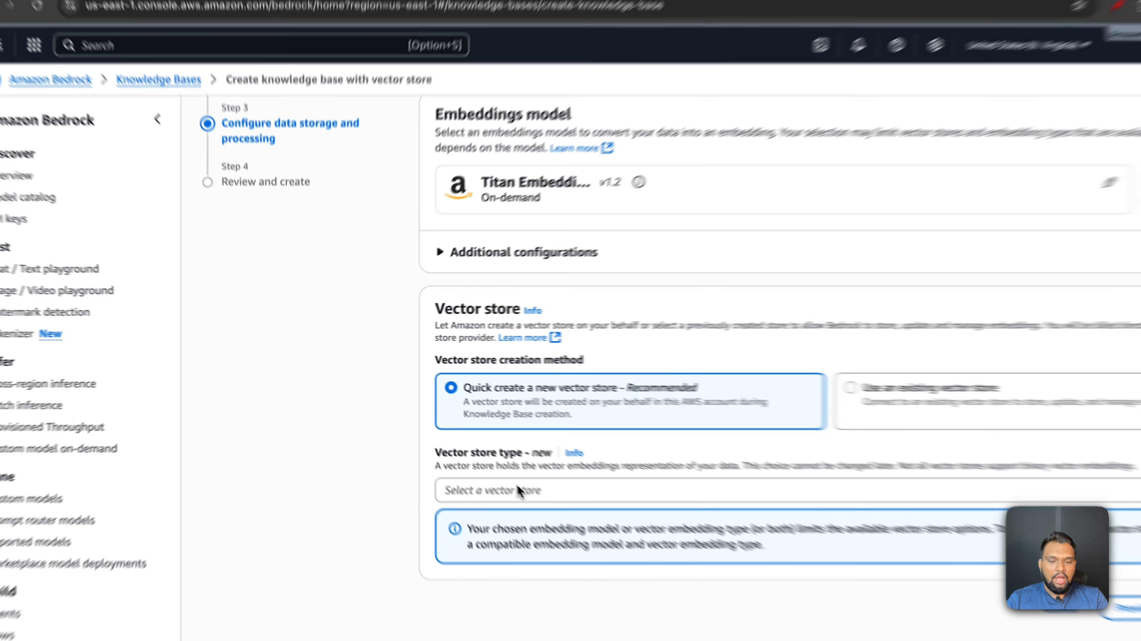
{"action": "left_click", "coordinate": [518, 490]}
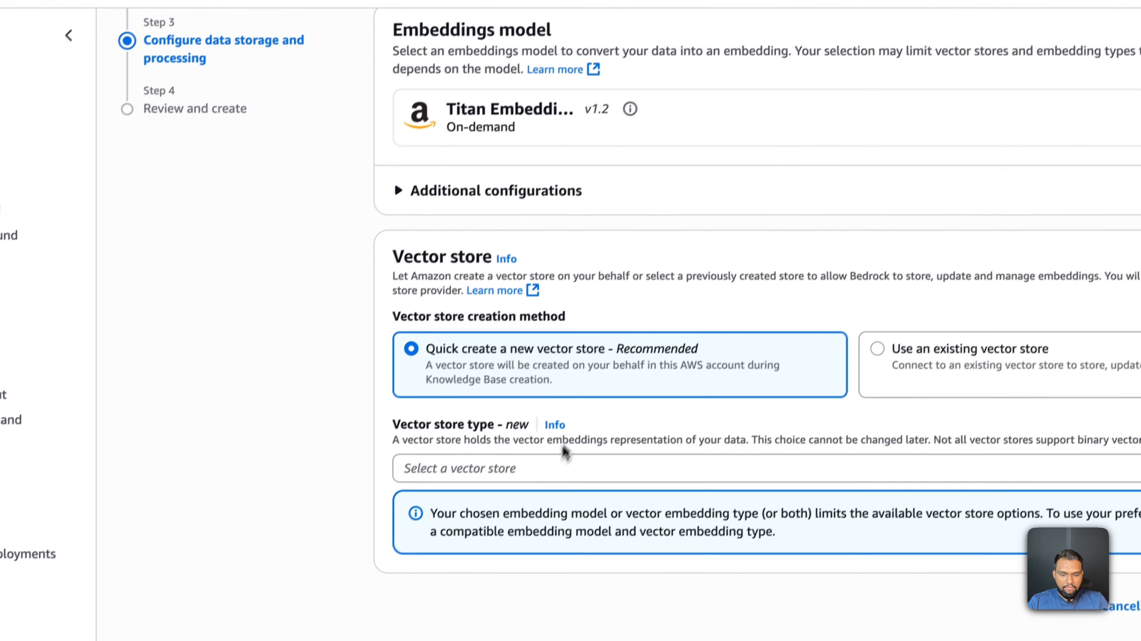
{"action": "left_click", "coordinate": [549, 469]}
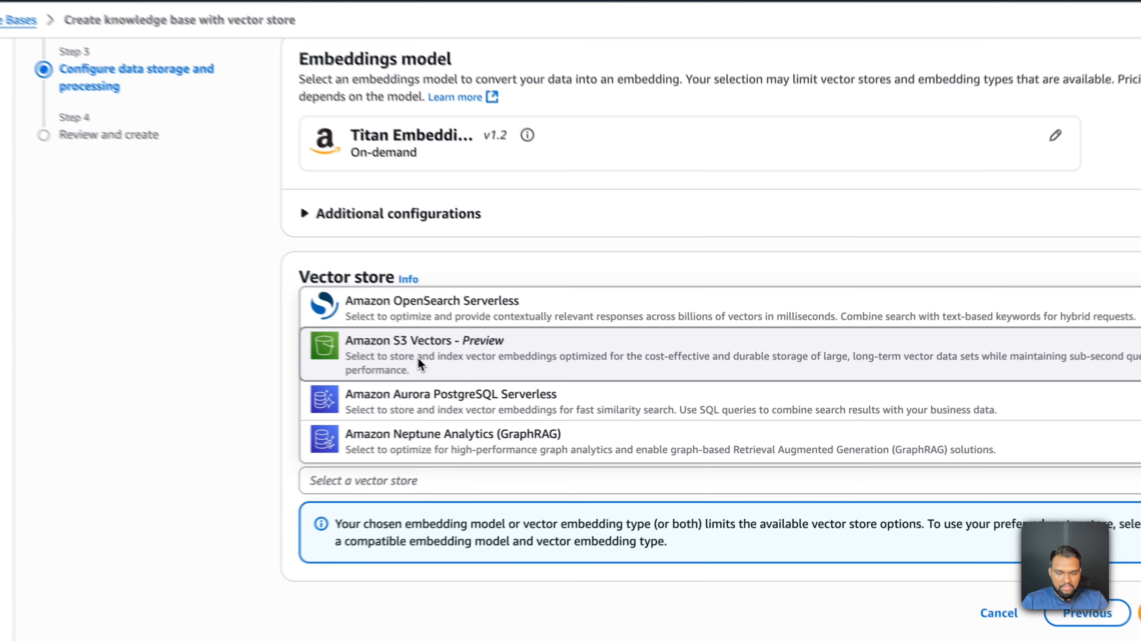
{"action": "left_click", "coordinate": [532, 374]}
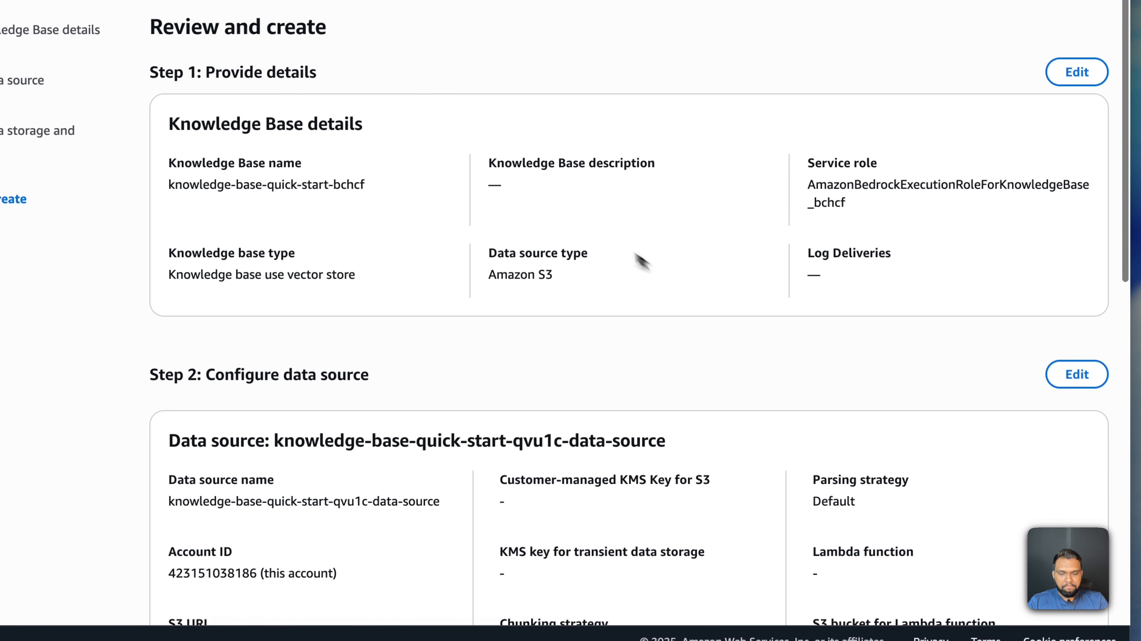
Review the details, data source, embeddings model and vector store settings, and create the Knowledge Base.
{"action": "scroll", "coordinate": [594, 233], "scroll_direction": "down", "scroll_amount": 15}
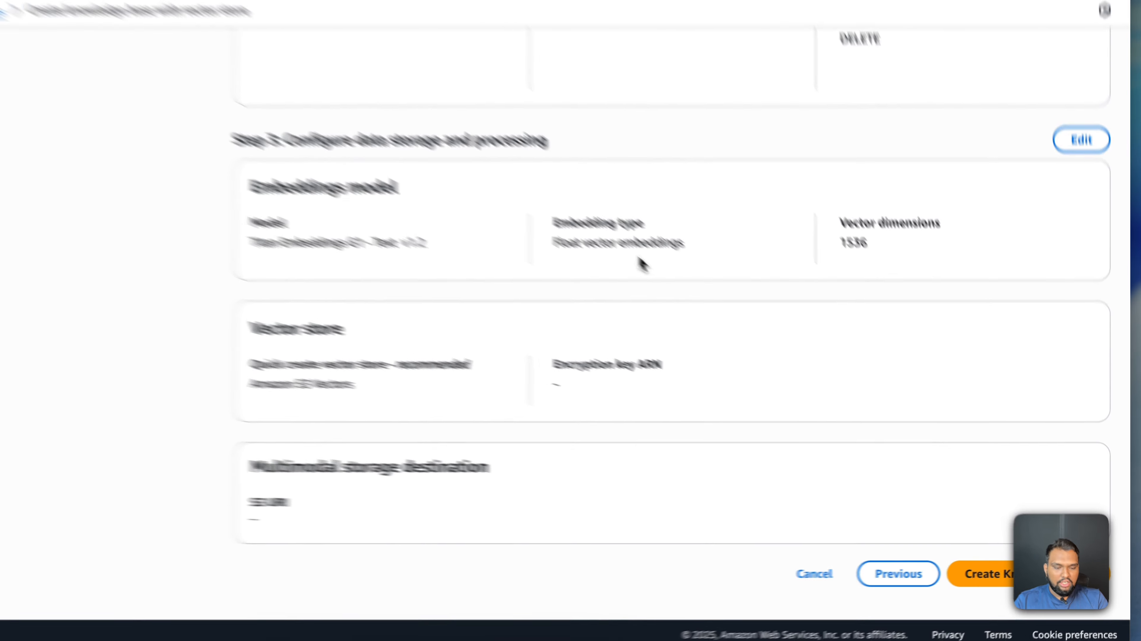
{"action": "scroll", "coordinate": [596, 236], "scroll_direction": "up", "scroll_amount": 15}
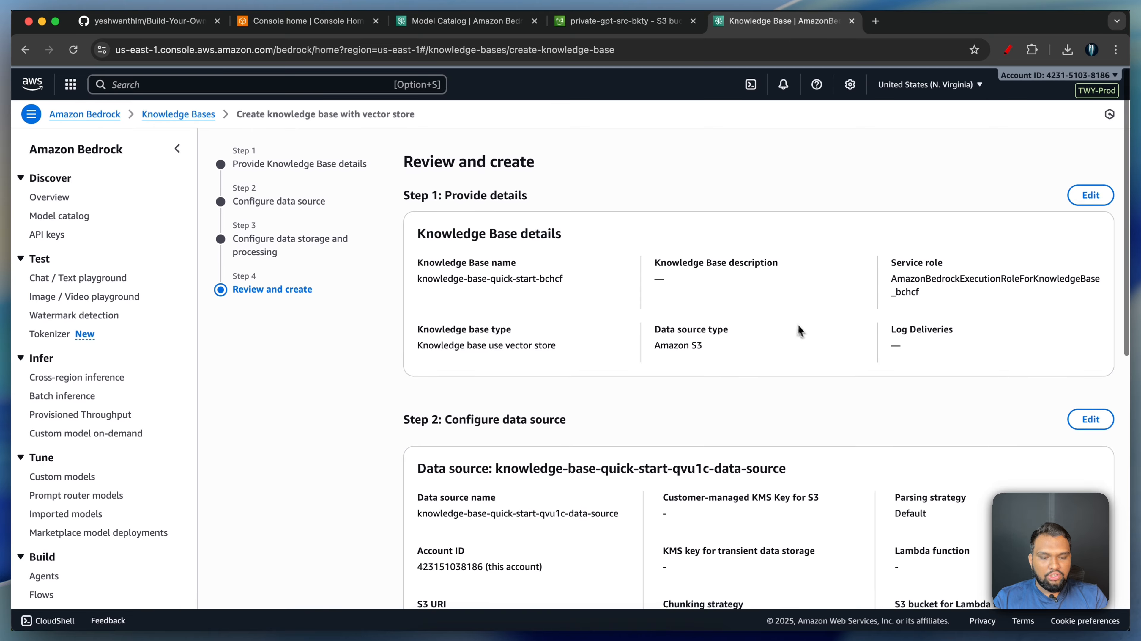
{"action": "scroll", "coordinate": [798, 330], "scroll_direction": "down", "scroll_amount": 15}
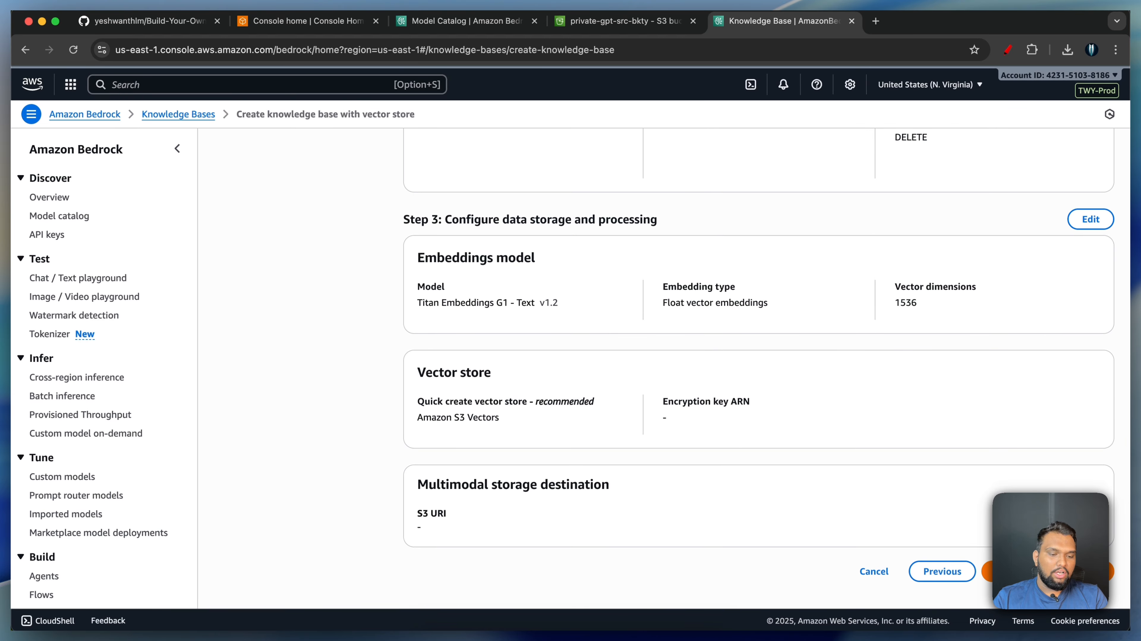
{"action": "left_click", "coordinate": [1014, 575]}
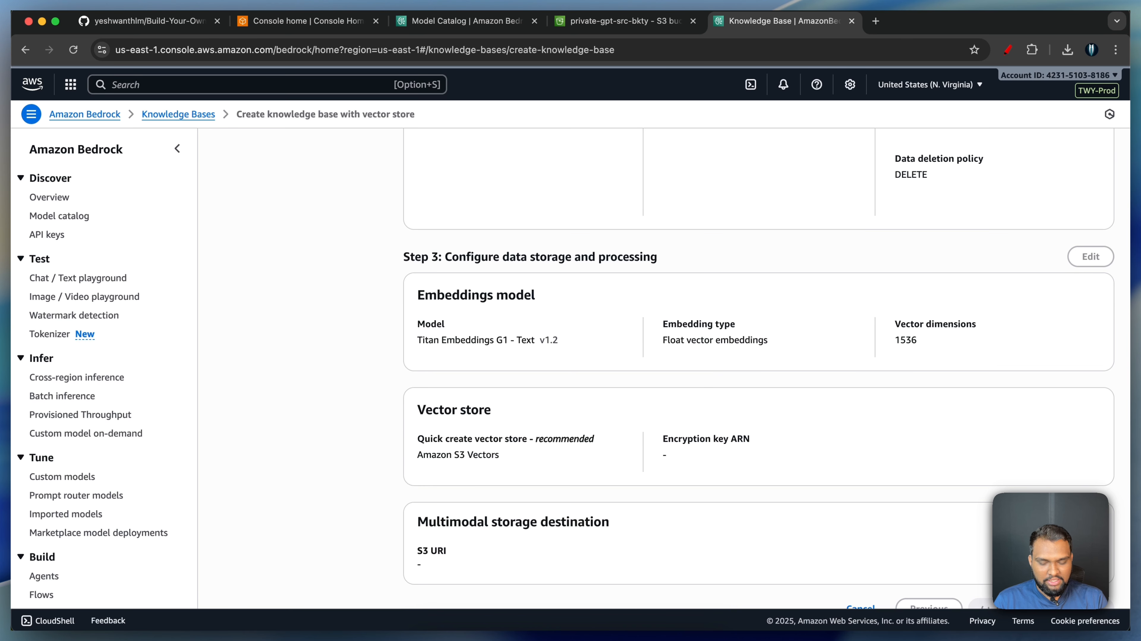
{"action": "scroll", "coordinate": [758, 359], "scroll_direction": "down", "scroll_amount": 2}
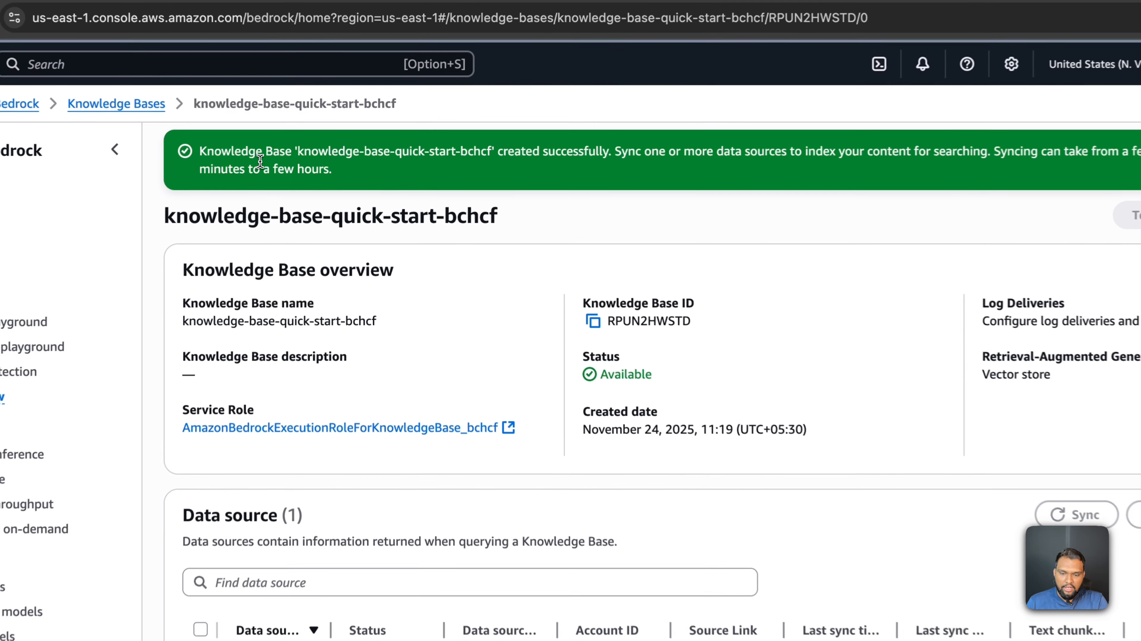
Examine the new Knowledge Base's creation message, Knowledge Base ID, data source, embeddings model and vector store details.
{"action": "triple_click", "coordinate": [289, 163]}
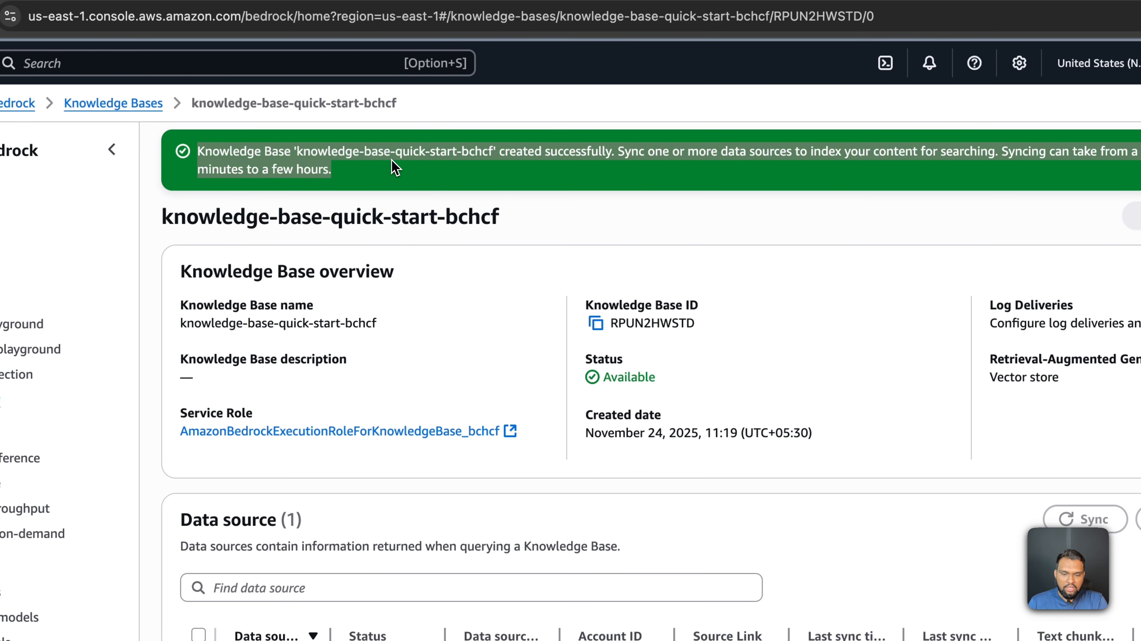
{"action": "triple_click", "coordinate": [651, 307]}
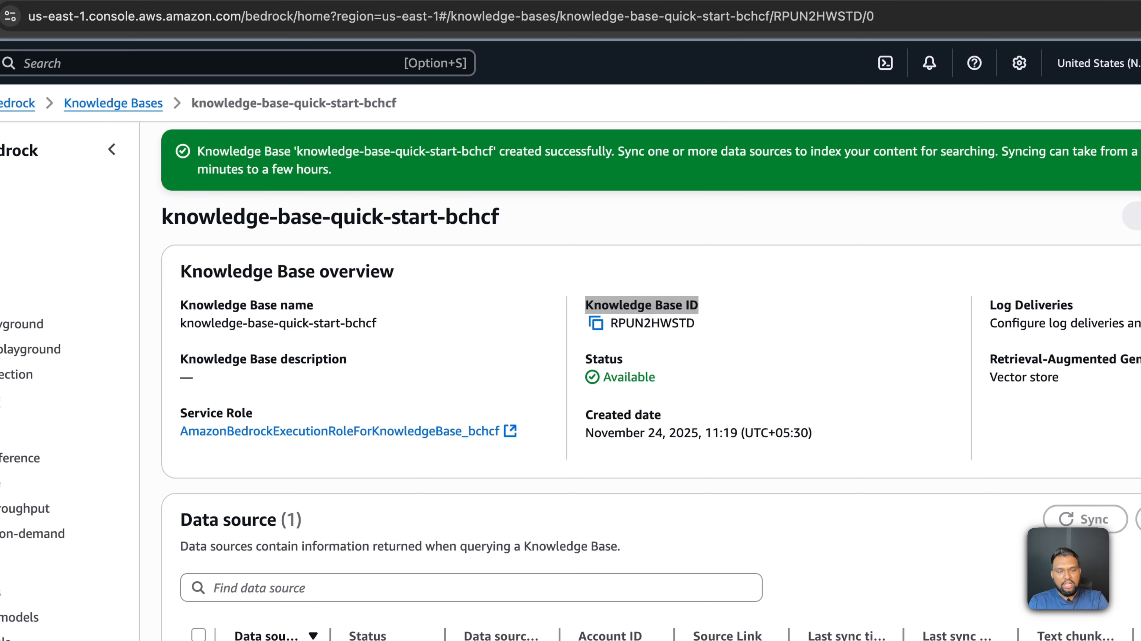
{"action": "double_click", "coordinate": [619, 322]}
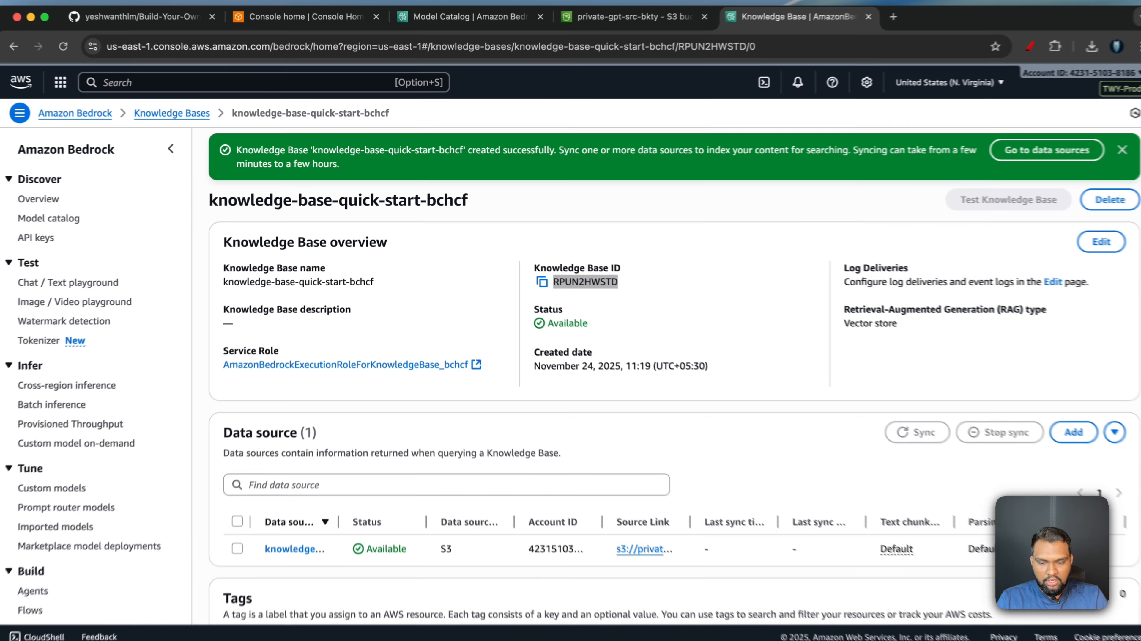
{"action": "scroll", "coordinate": [621, 329], "scroll_direction": "down", "scroll_amount": 7}
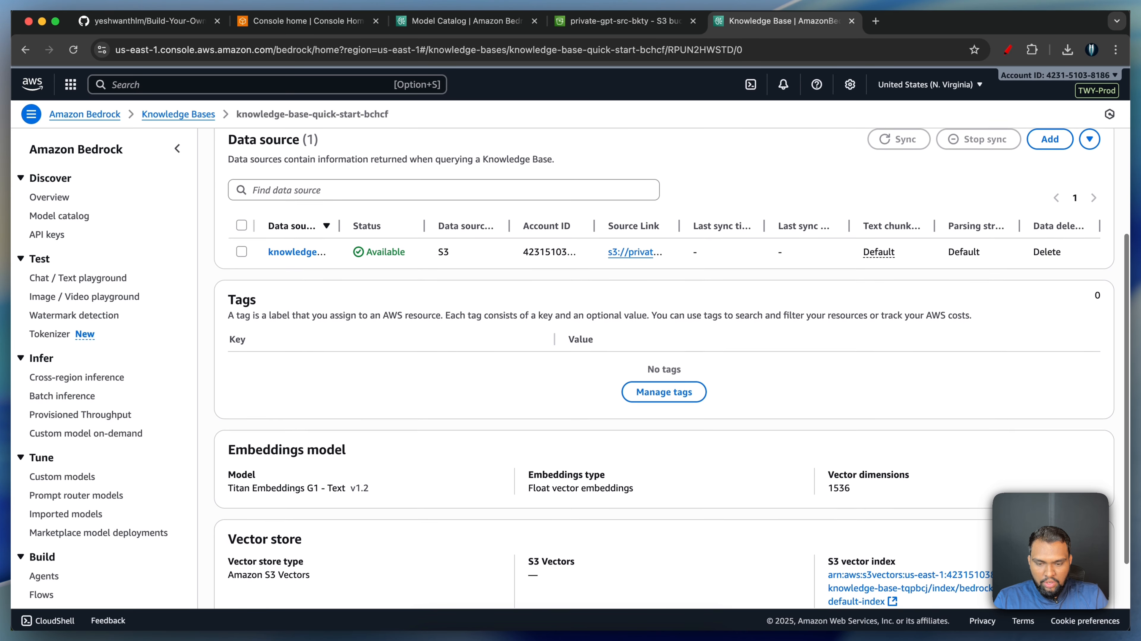
{"action": "scroll", "coordinate": [555, 283], "scroll_direction": "up", "scroll_amount": 3}
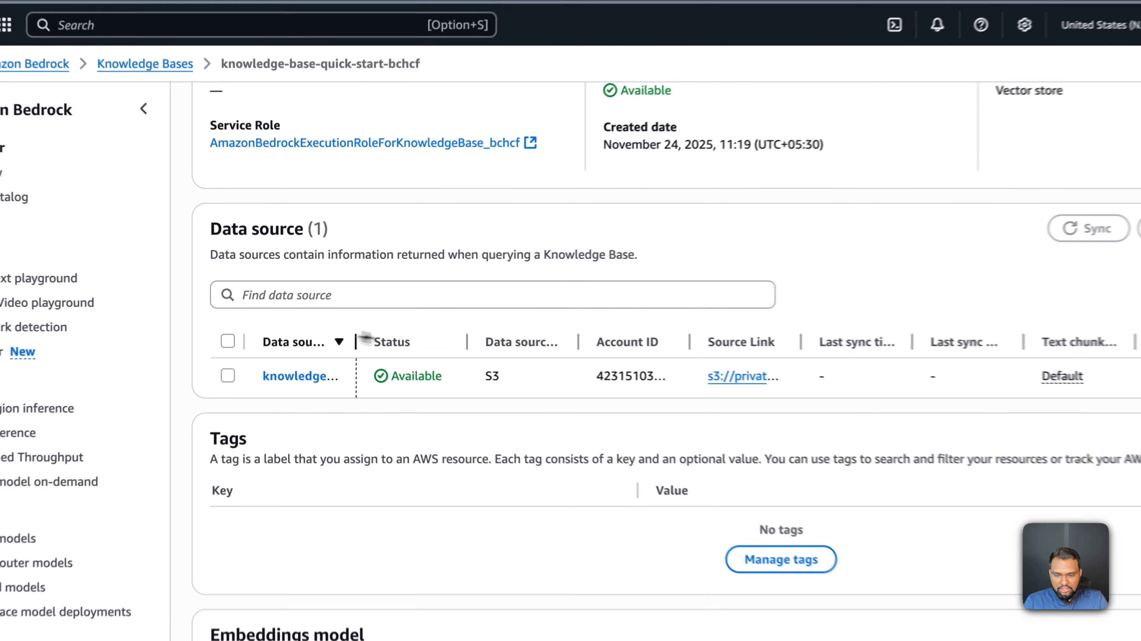
Widen the data source name column, open the Knowledge Base's data source, and examine its type, sync history and documents.
{"action": "left_click_drag", "start_coordinate": [341, 324], "coordinate": [394, 324]}
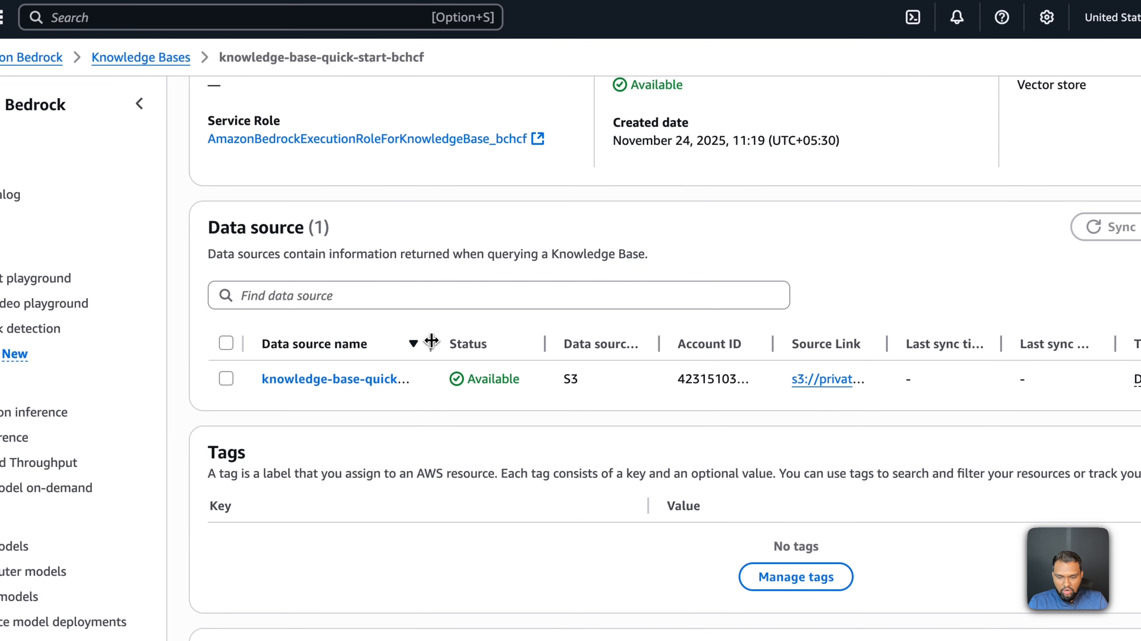
{"action": "left_click", "coordinate": [294, 382]}
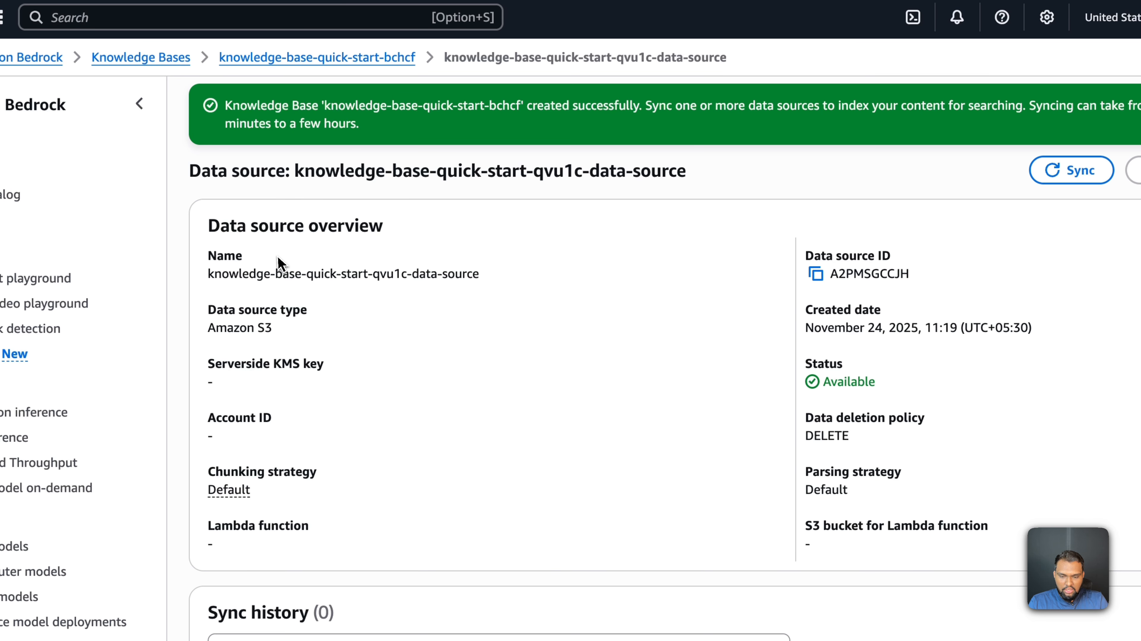
{"action": "left_click_drag", "start_coordinate": [208, 309], "coordinate": [311, 329]}
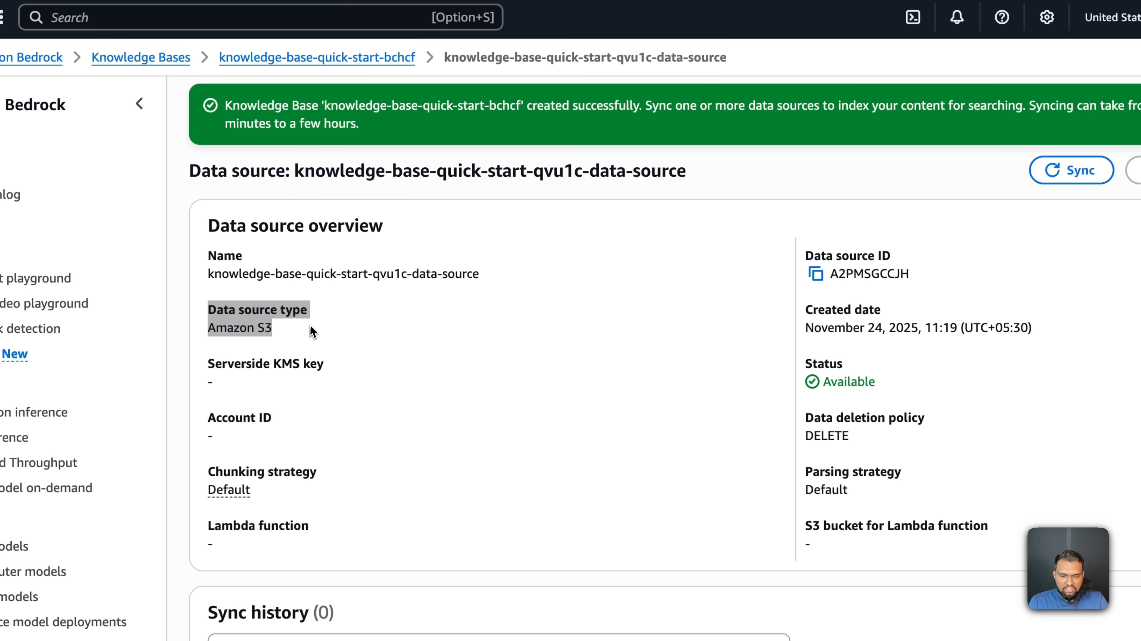
{"action": "left_click", "coordinate": [630, 398]}
{"action": "scroll", "coordinate": [802, 339], "scroll_direction": "down", "scroll_amount": 5}
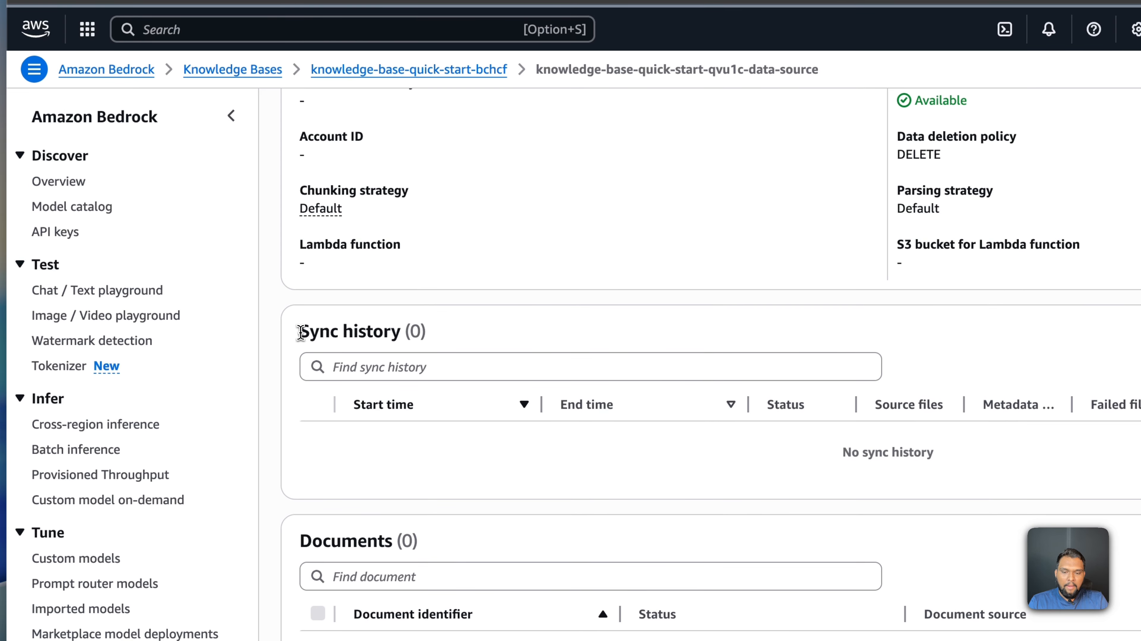
{"action": "left_click_drag", "start_coordinate": [81, 299], "coordinate": [256, 308]}
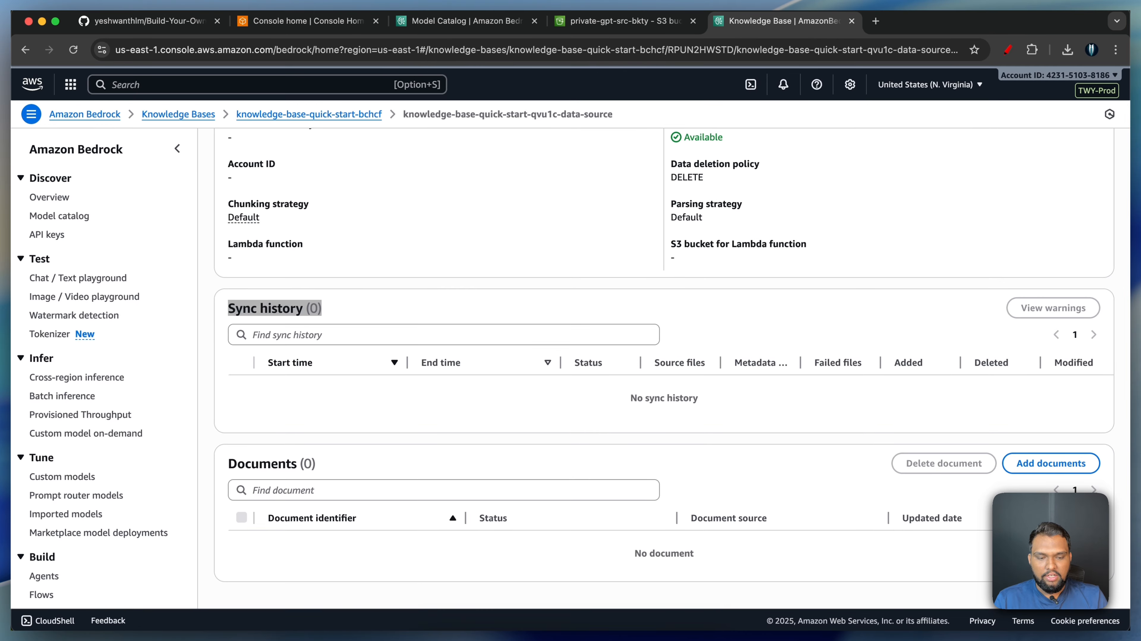
{"action": "scroll", "coordinate": [354, 314], "scroll_direction": "up", "scroll_amount": 5}
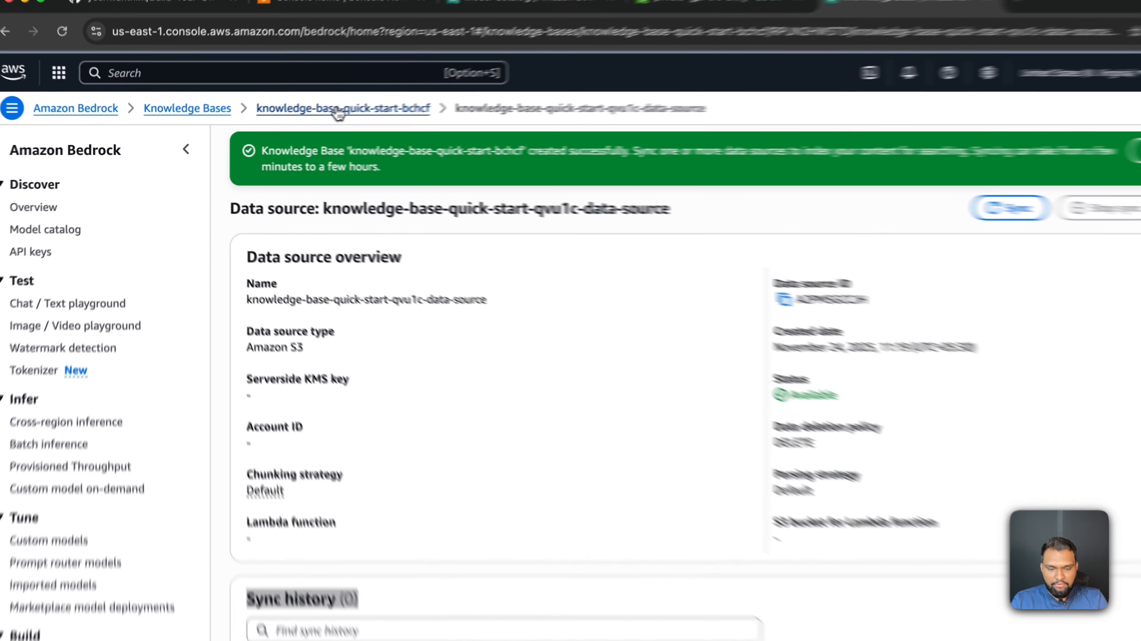
Return to the Knowledge Base's overview, select its S3 data source, and sync it.
{"action": "left_click", "coordinate": [339, 110]}
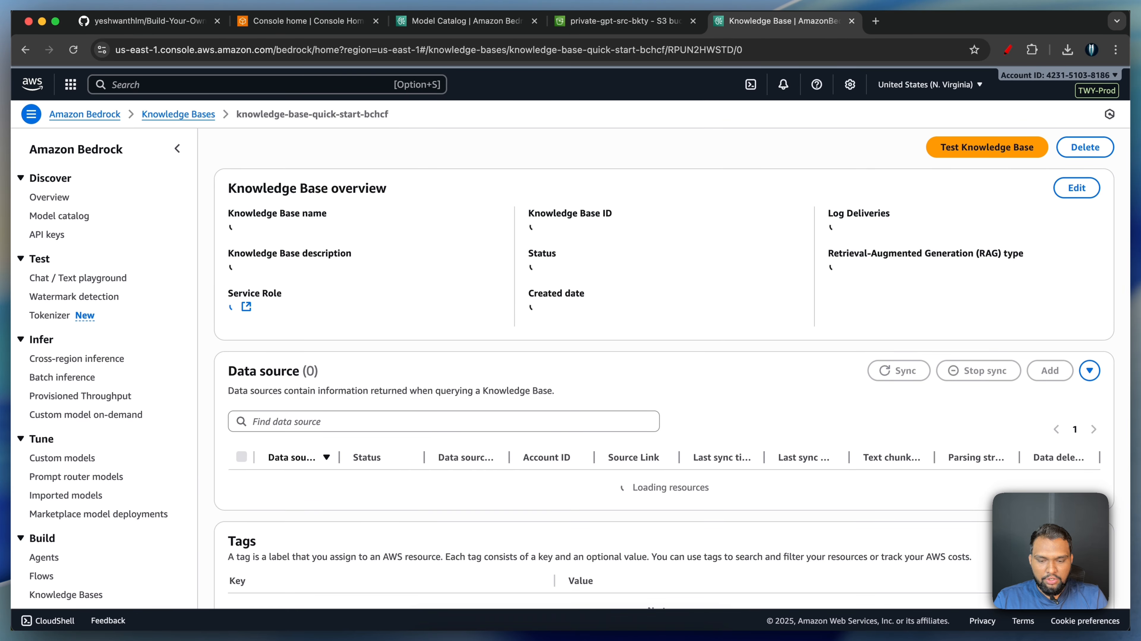
{"action": "scroll", "coordinate": [400, 353], "scroll_direction": "down", "scroll_amount": 5}
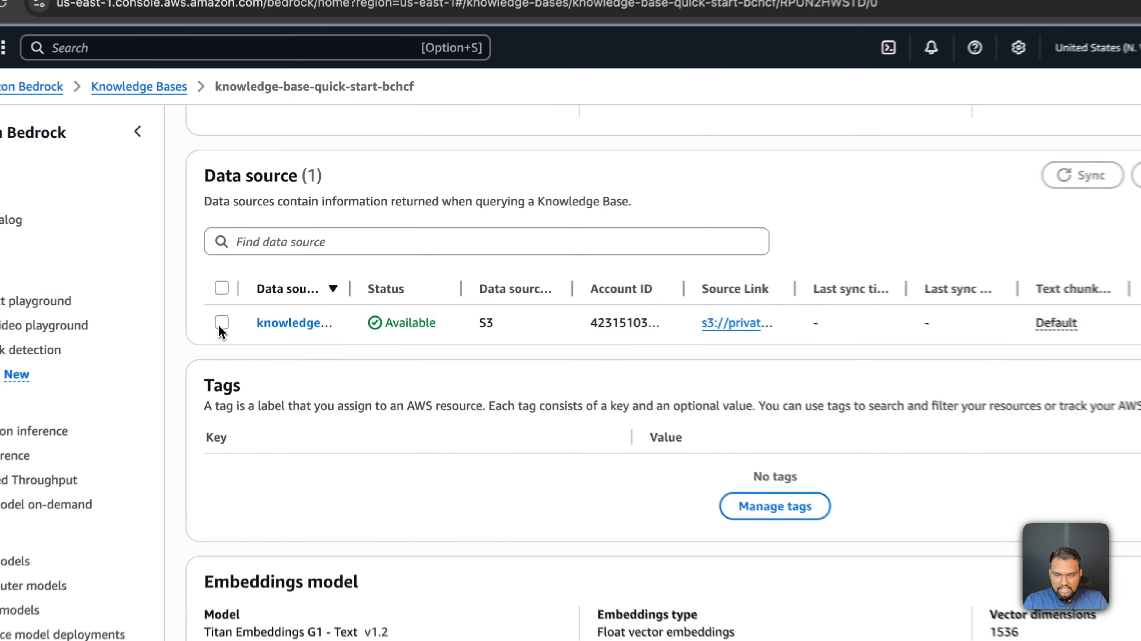
{"action": "left_click", "coordinate": [241, 287]}
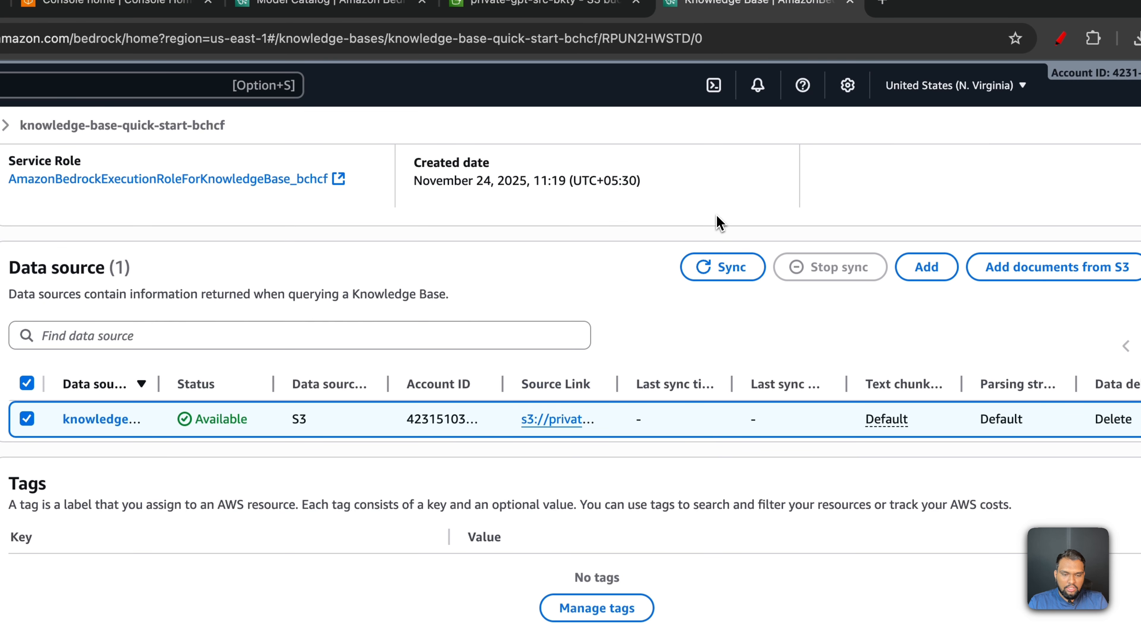
{"action": "left_click", "coordinate": [720, 217]}
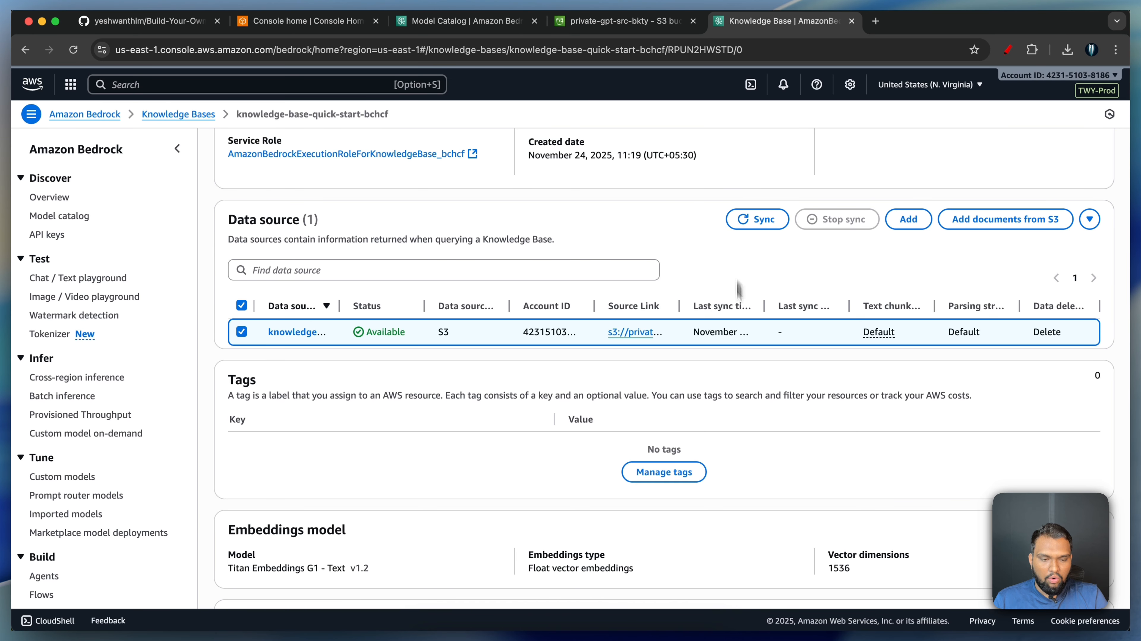
{"action": "scroll", "coordinate": [650, 411], "scroll_direction": "down", "scroll_amount": 5}
{"action": "scroll", "coordinate": [650, 411], "scroll_direction": "down", "scroll_amount": 1}
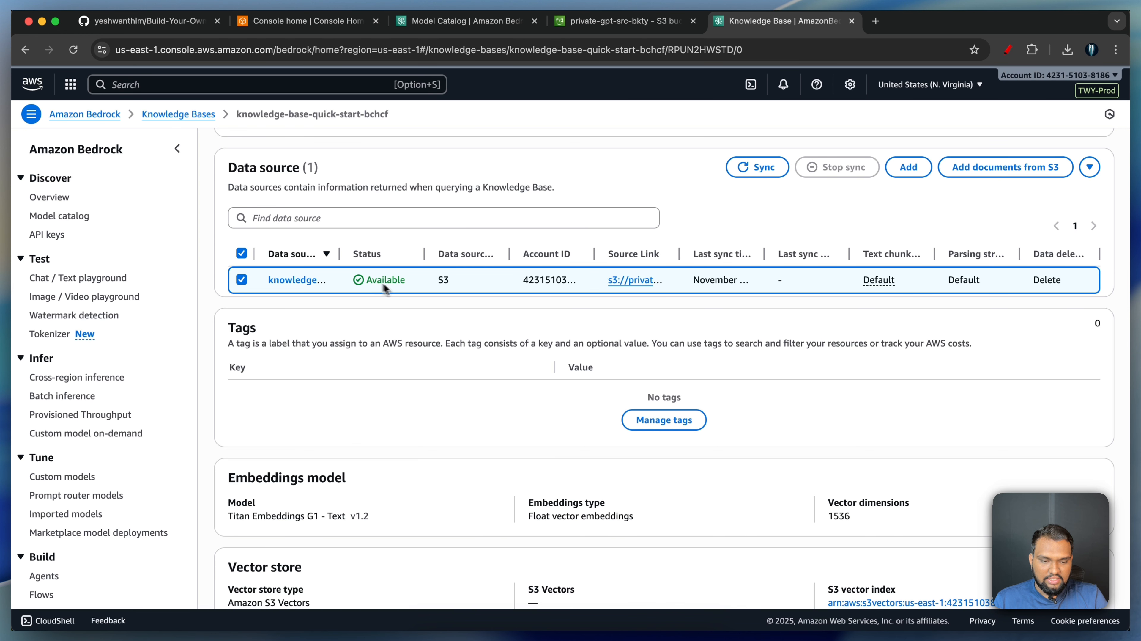
Open the Knowledge Base test page and select Amazon's Nova Lite with on-demand inference as the response model.
{"action": "scroll", "coordinate": [444, 312], "scroll_direction": "up", "scroll_amount": 6}
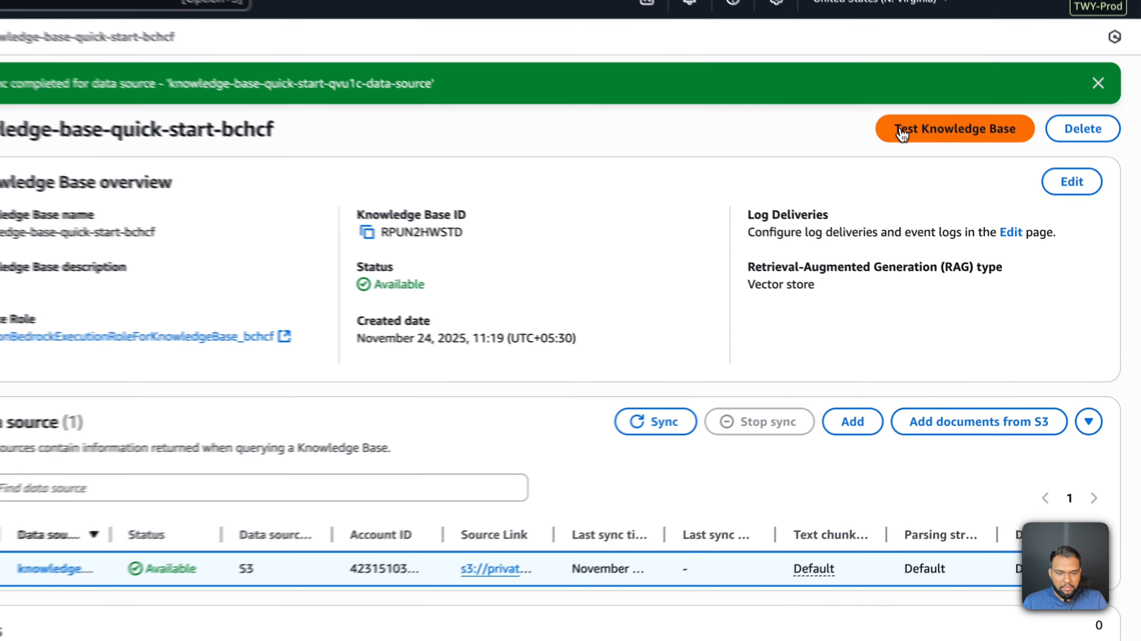
{"action": "left_click", "coordinate": [902, 132]}
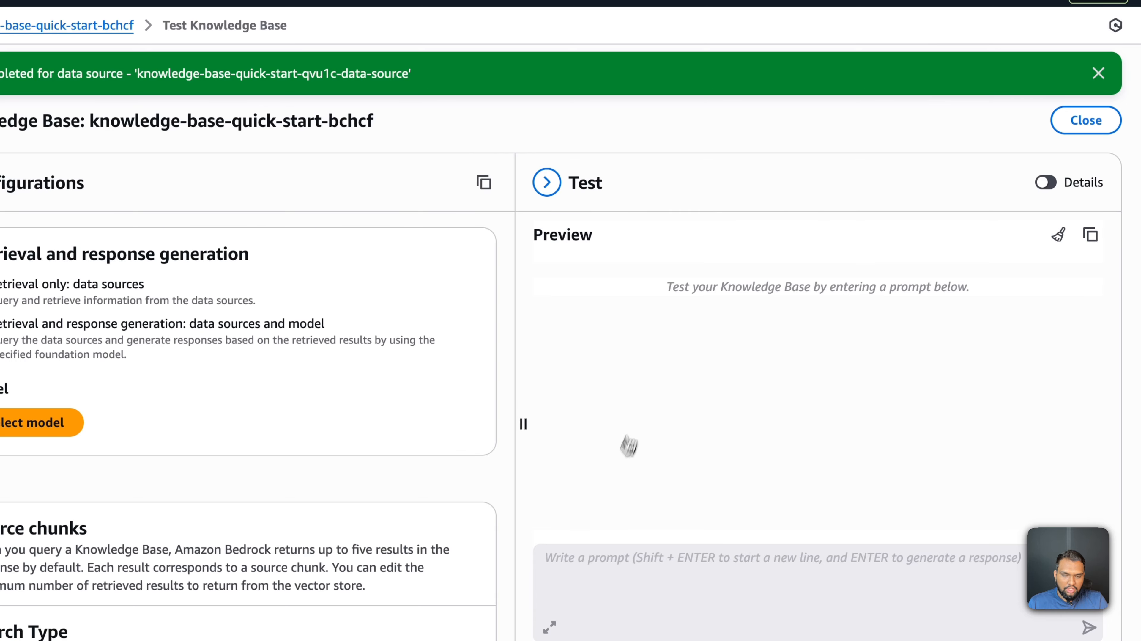
{"action": "left_click", "coordinate": [54, 423]}
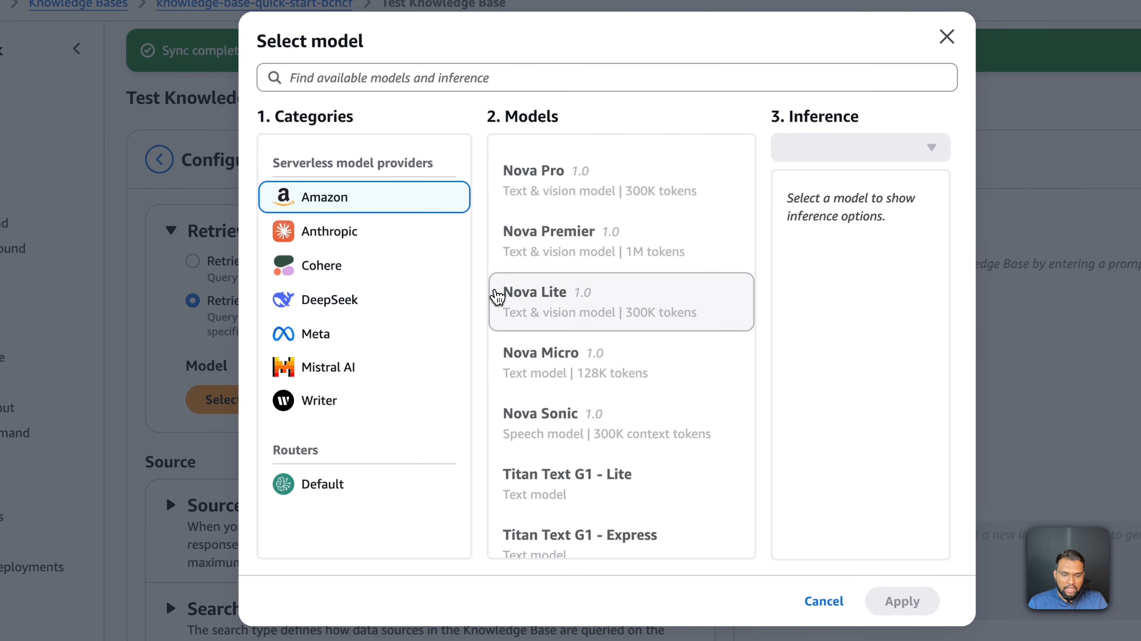
{"action": "left_click", "coordinate": [535, 309]}
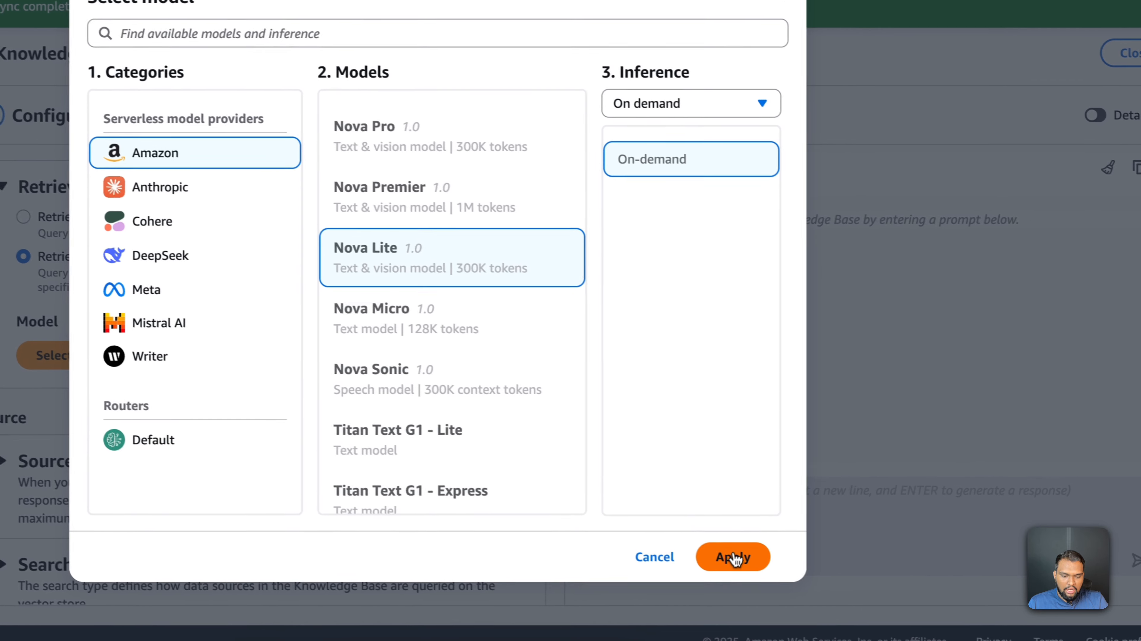
{"action": "left_click", "coordinate": [902, 600]}
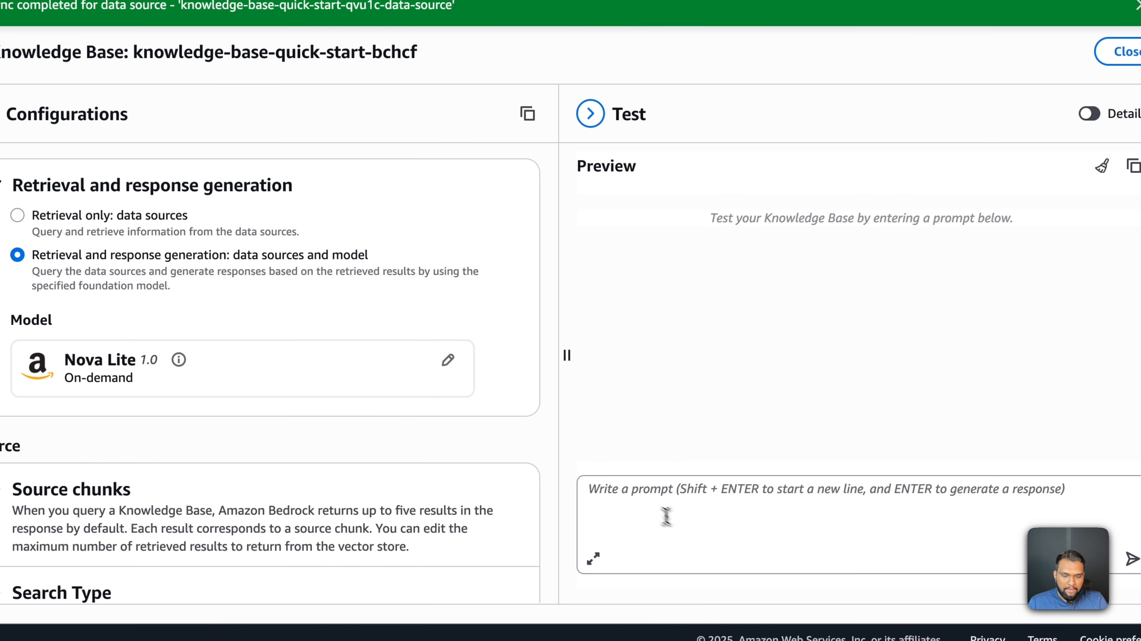
Ask the Knowledge Base "What are you capable of?" and read the response from its beginning.
{"action": "left_click", "coordinate": [647, 503]}
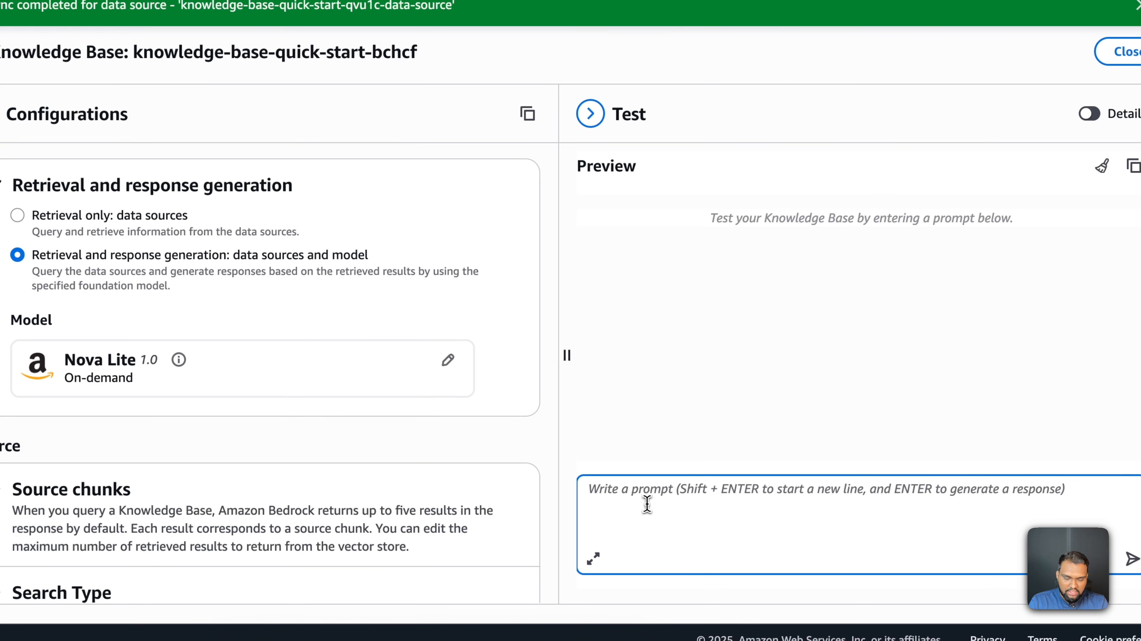
{"action": "type", "text": "What are"}
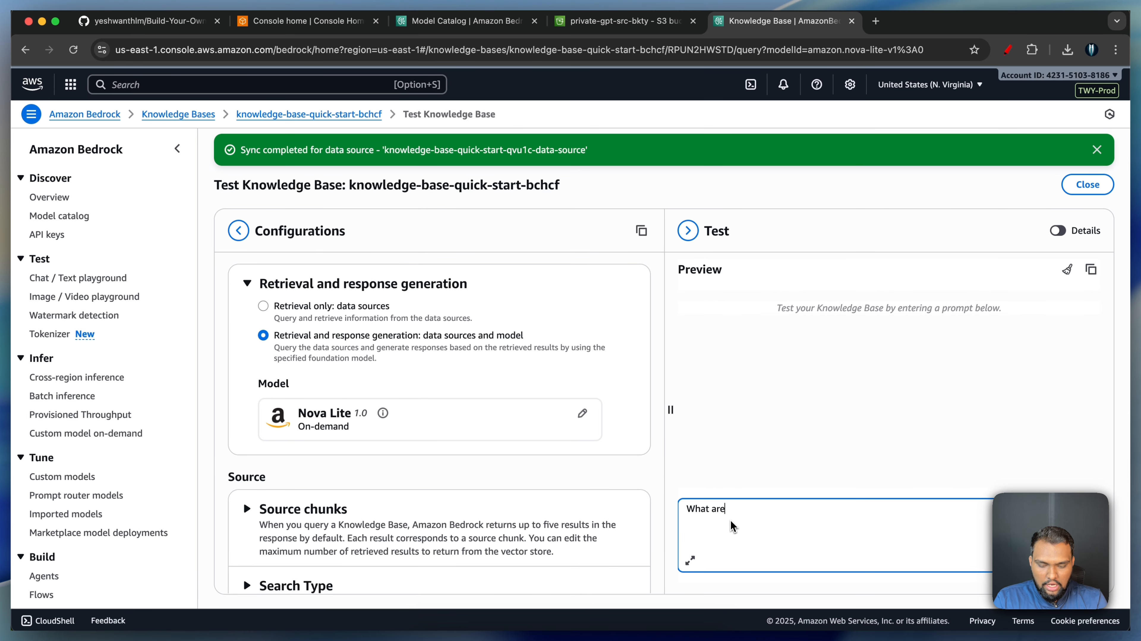
{"action": "type", "text": " you capable of?"}
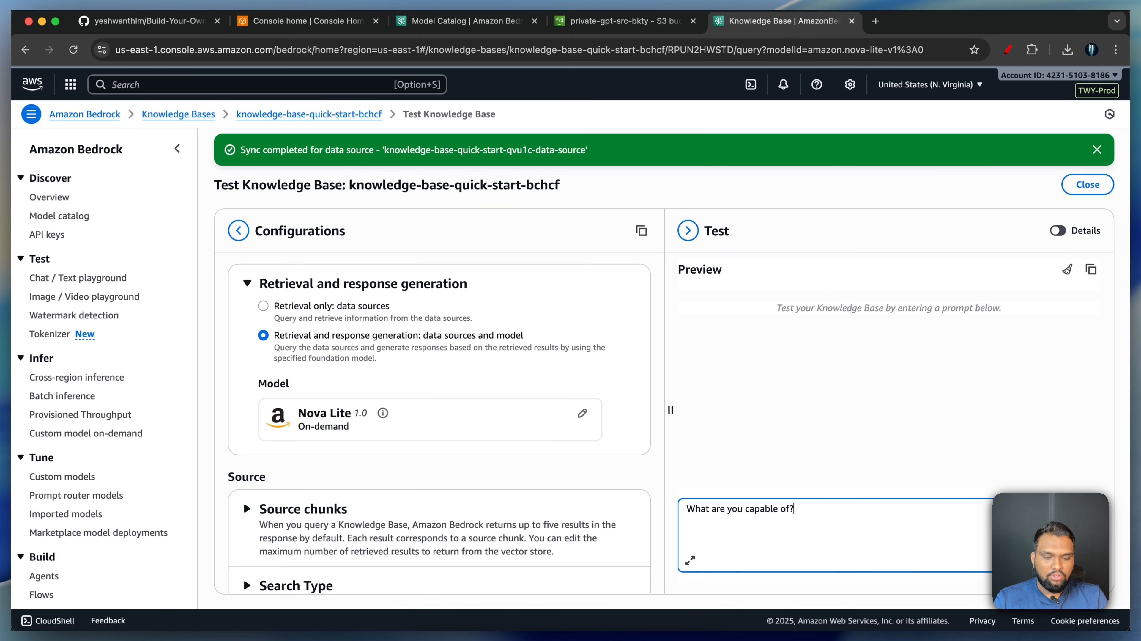
{"action": "key", "text": "Return"}
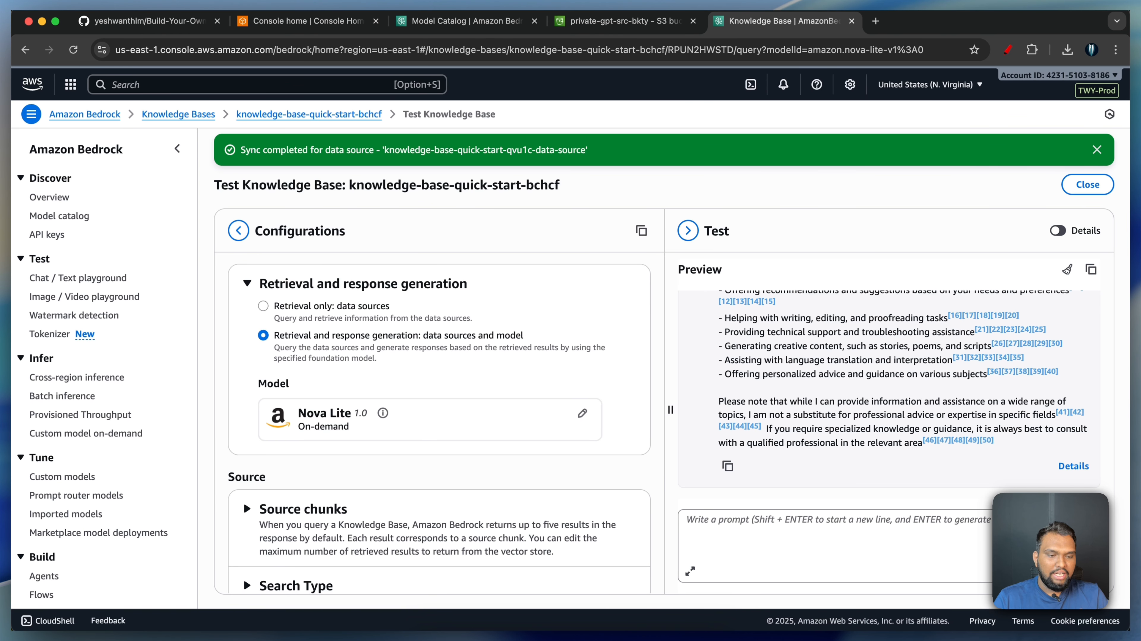
{"action": "scroll", "coordinate": [802, 428], "scroll_direction": "up", "scroll_amount": 5}
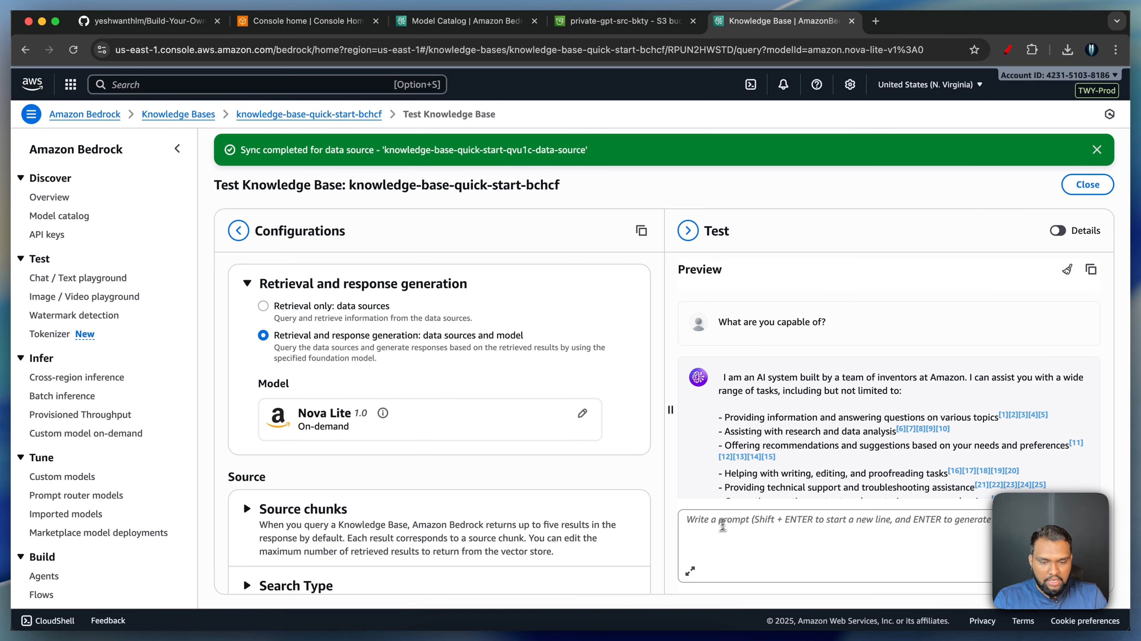
Ask the Knowledge Base "Waht are the skills required to clear the exam?" and review the answer's opening and skills list.
{"action": "left_click", "coordinate": [713, 528]}
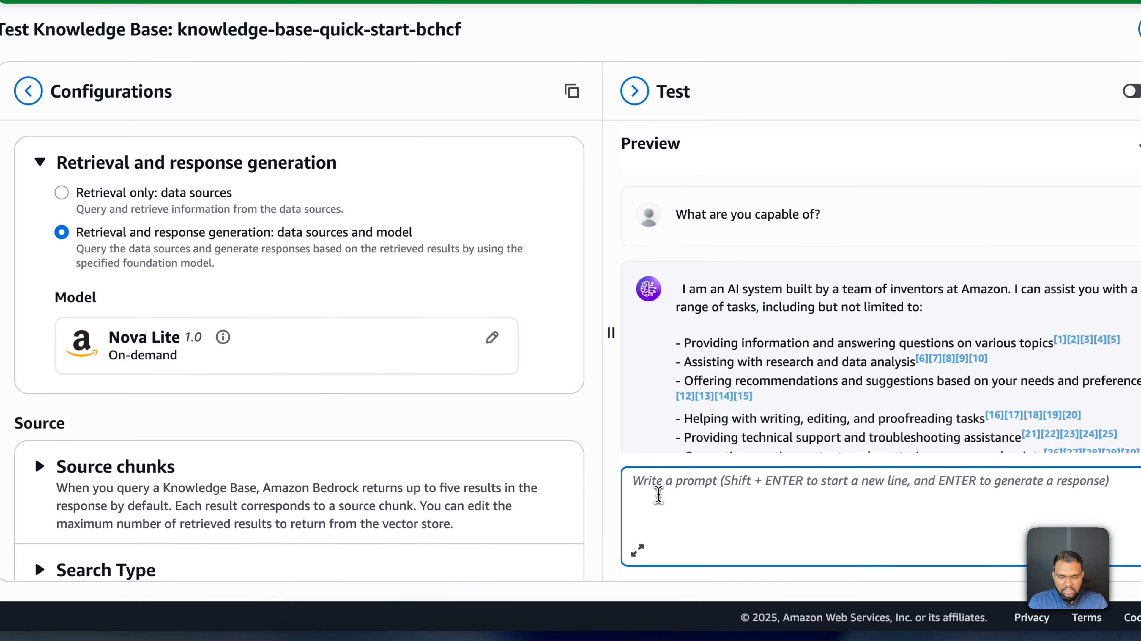
{"action": "type", "text": "Waht are "}
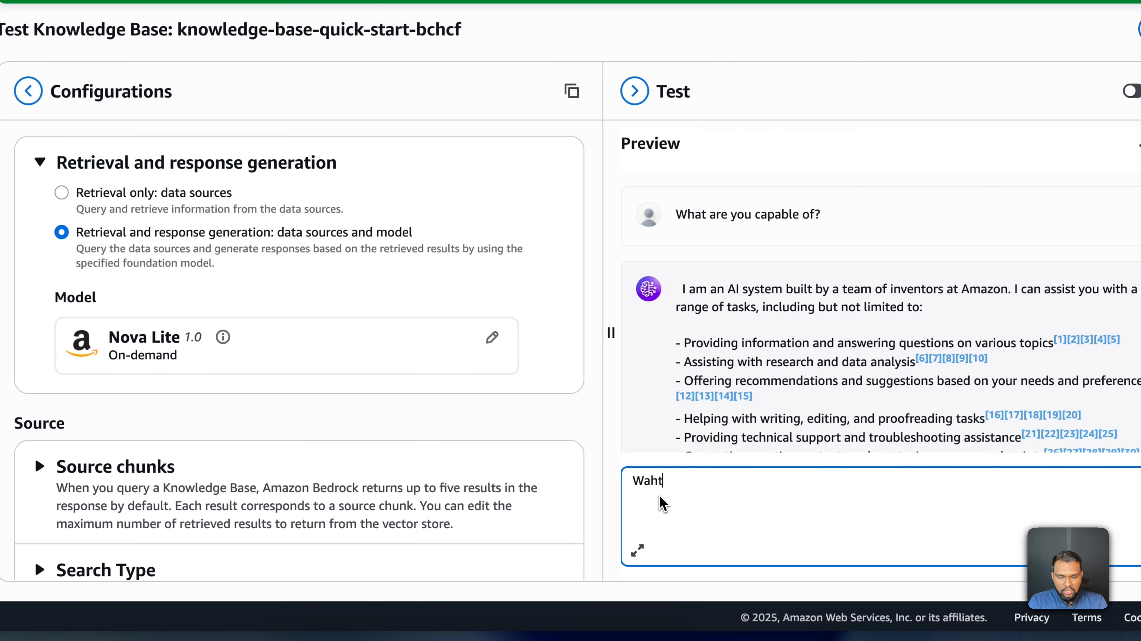
{"action": "type", "text": "the s"}
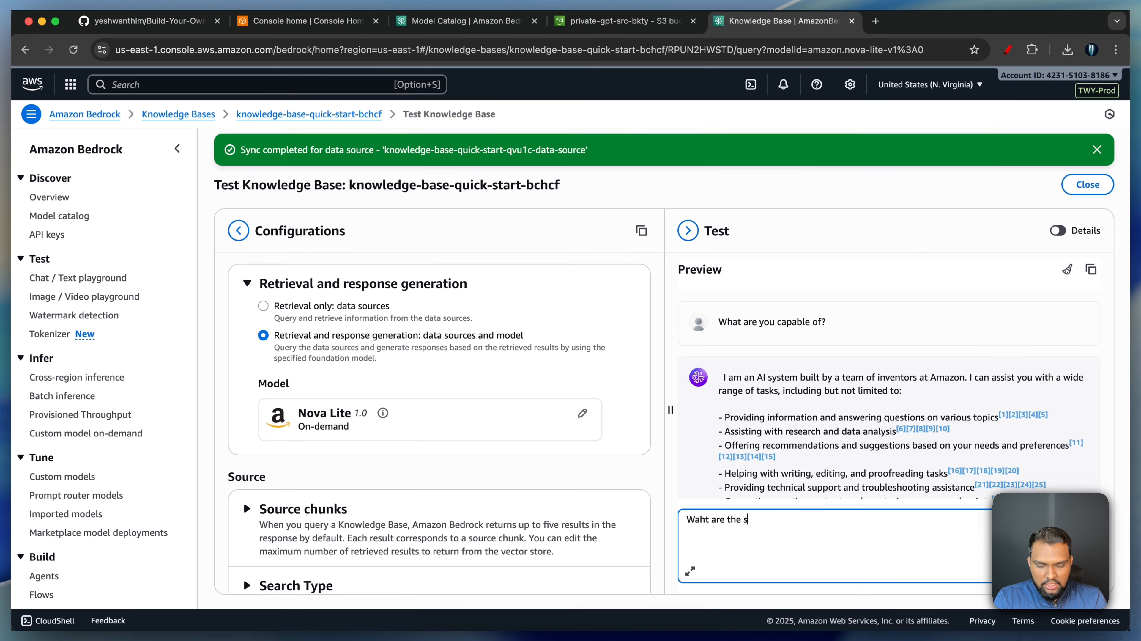
{"action": "type", "text": "kills requi"}
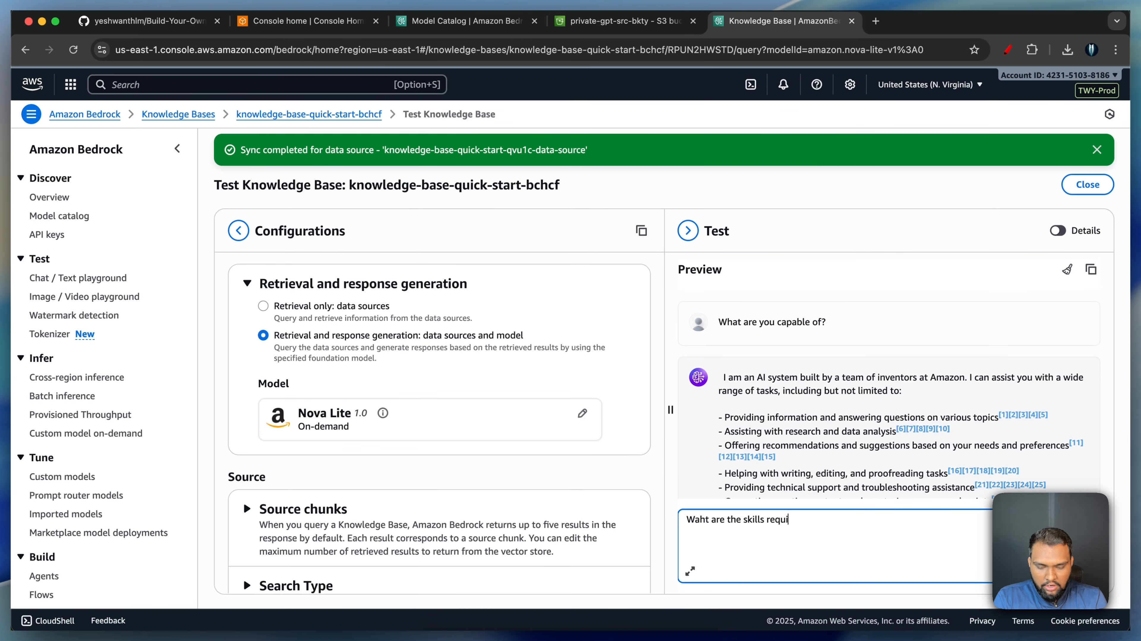
{"action": "type", "text": "red to cr"}
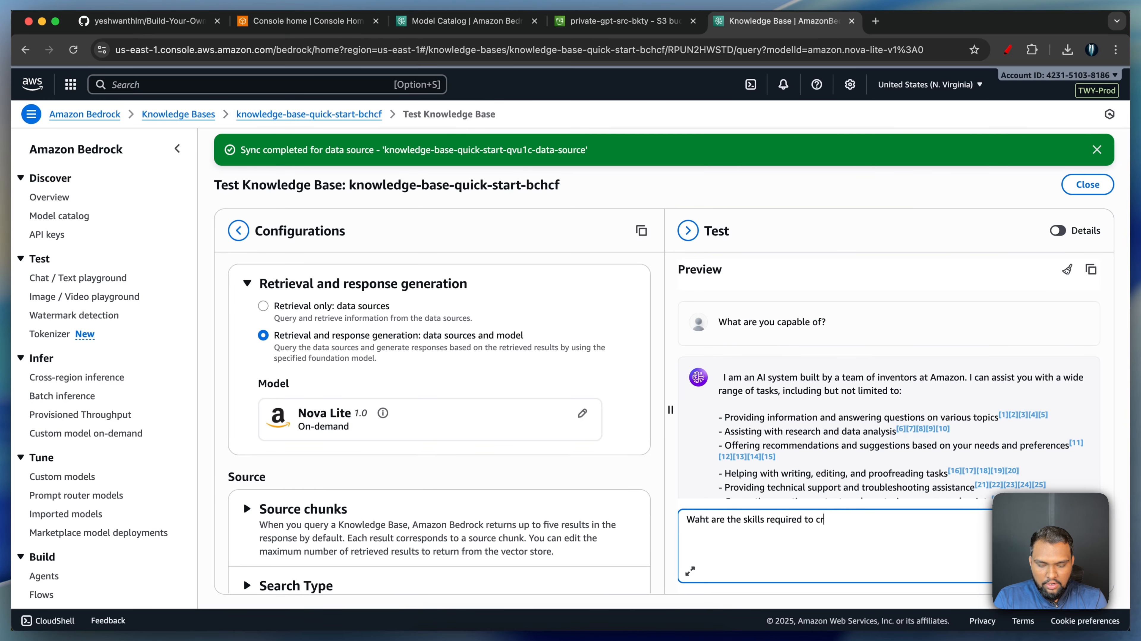
{"action": "key", "text": "BackSpace"}
{"action": "type", "text": "lear the "}
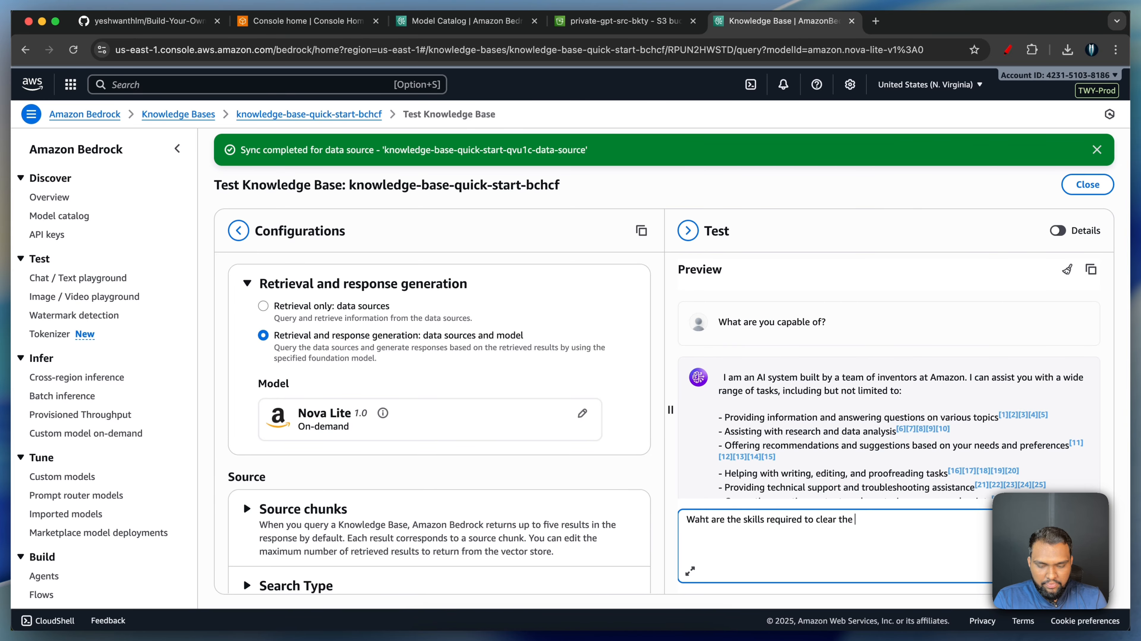
{"action": "type", "text": "exam?"}
{"action": "key", "text": "Return"}
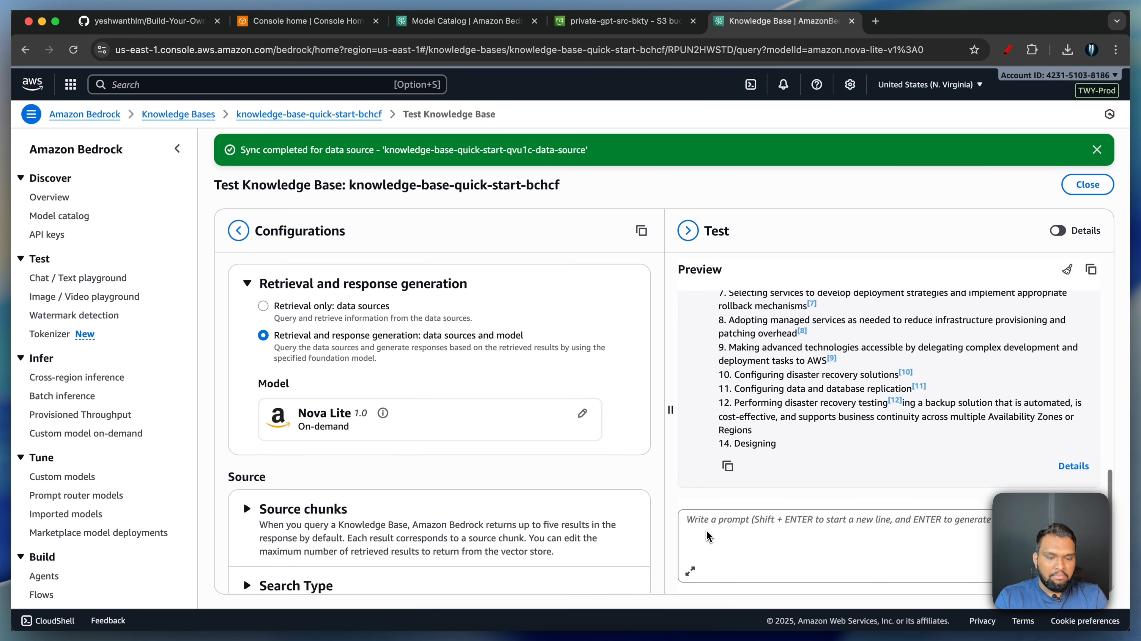
{"action": "scroll", "coordinate": [753, 415], "scroll_direction": "up", "scroll_amount": 10}
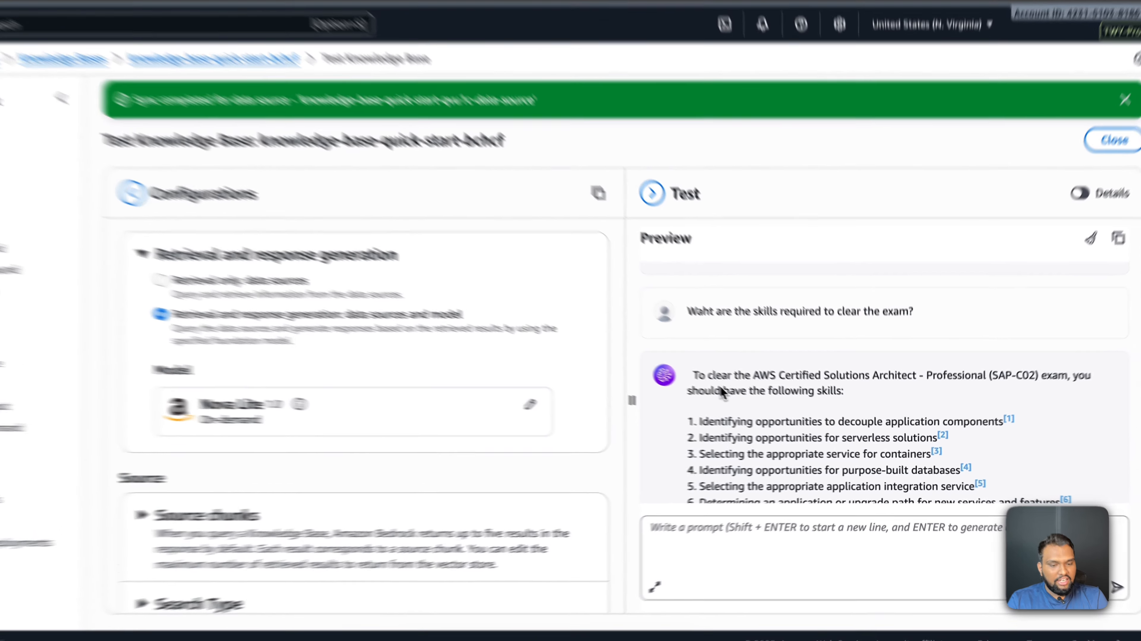
{"action": "triple_click", "coordinate": [746, 396]}
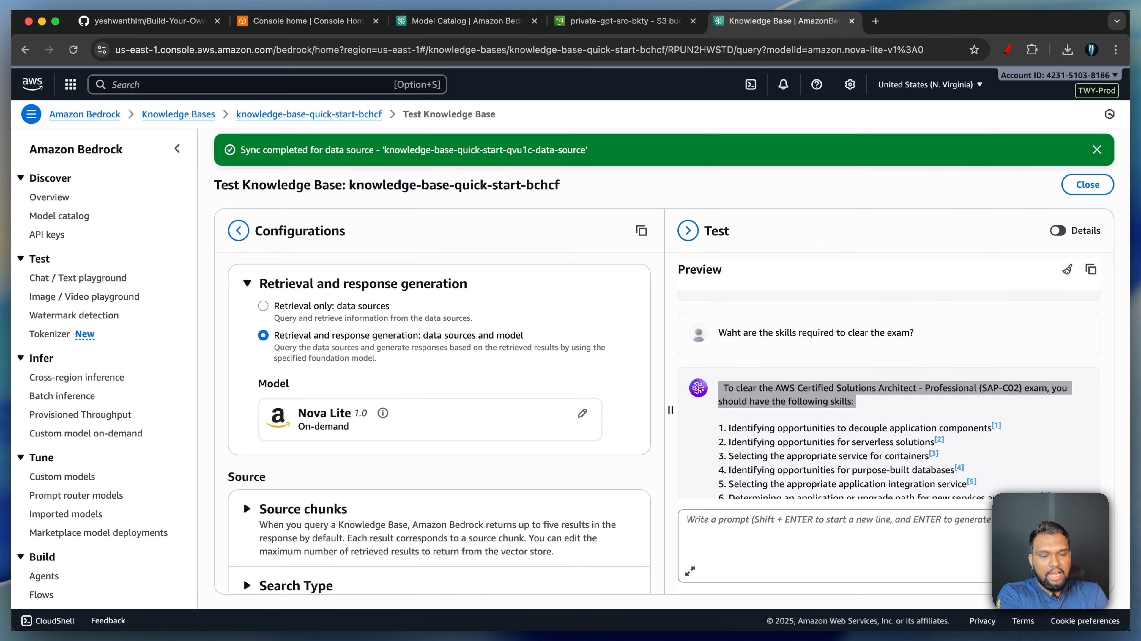
{"action": "scroll", "coordinate": [746, 402], "scroll_direction": "down", "scroll_amount": 5}
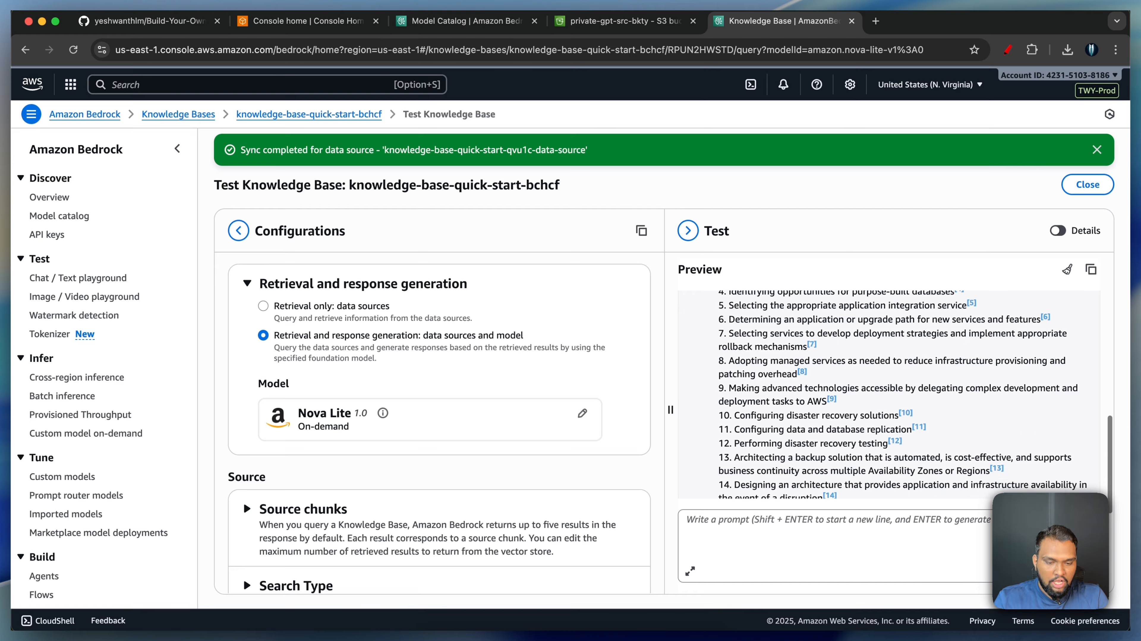
Test a topic outside the source document by asking "Can you talk about Network Speciality Exam?" and highlight the reply.
{"action": "left_click", "coordinate": [701, 522]}
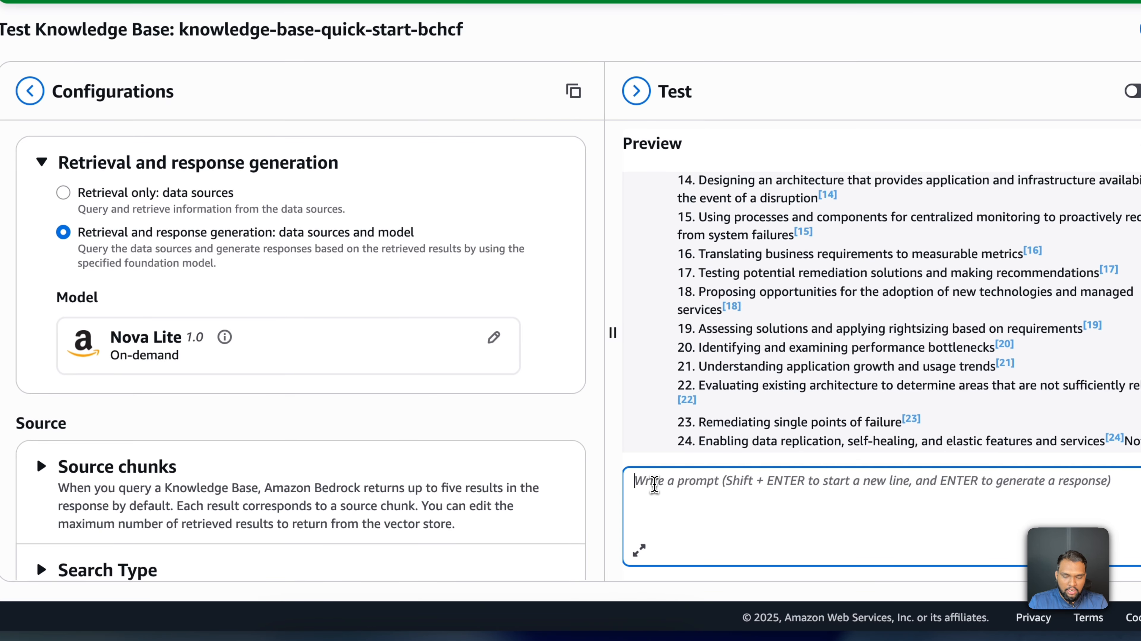
{"action": "type", "text": "A"}
{"action": "key", "text": "BackSpace"}
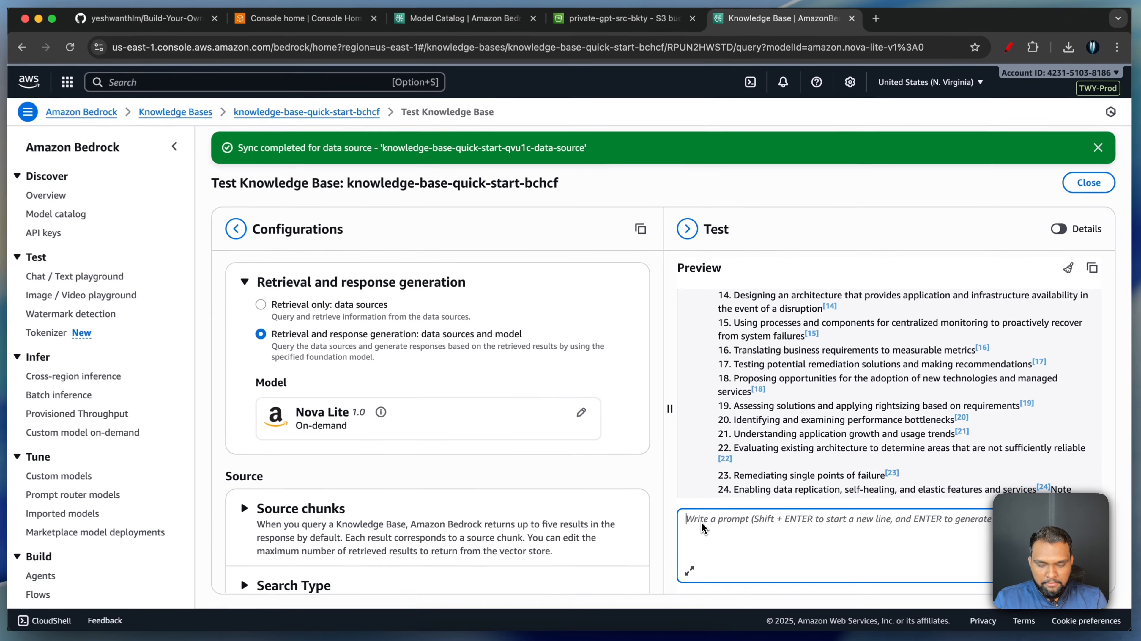
{"action": "type", "text": "Can you ta"}
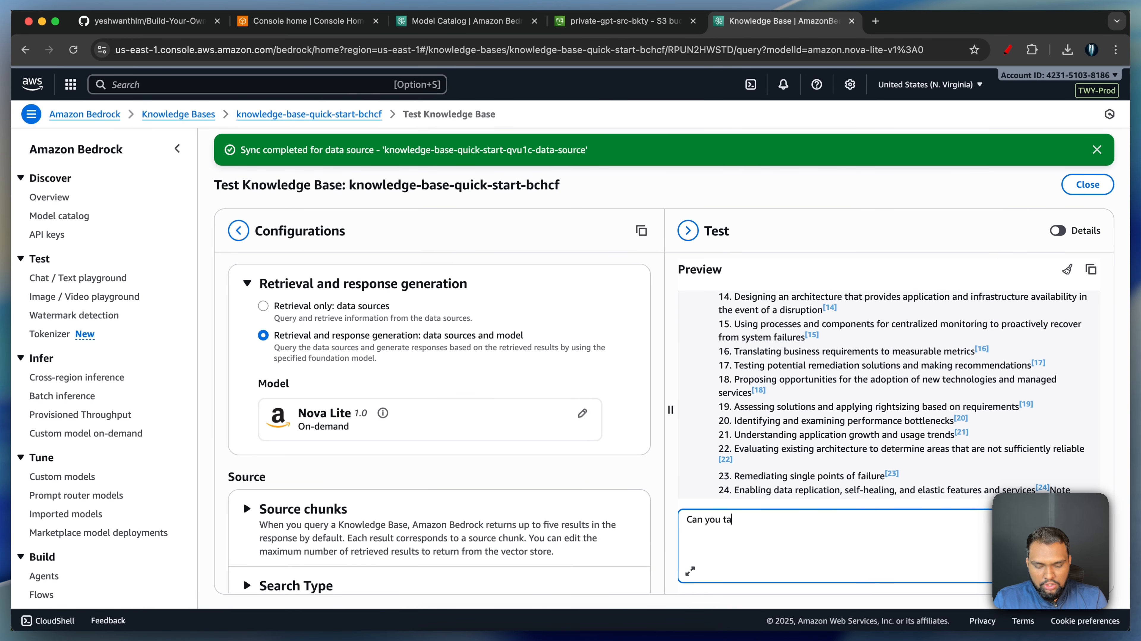
{"action": "type", "text": "lk about "}
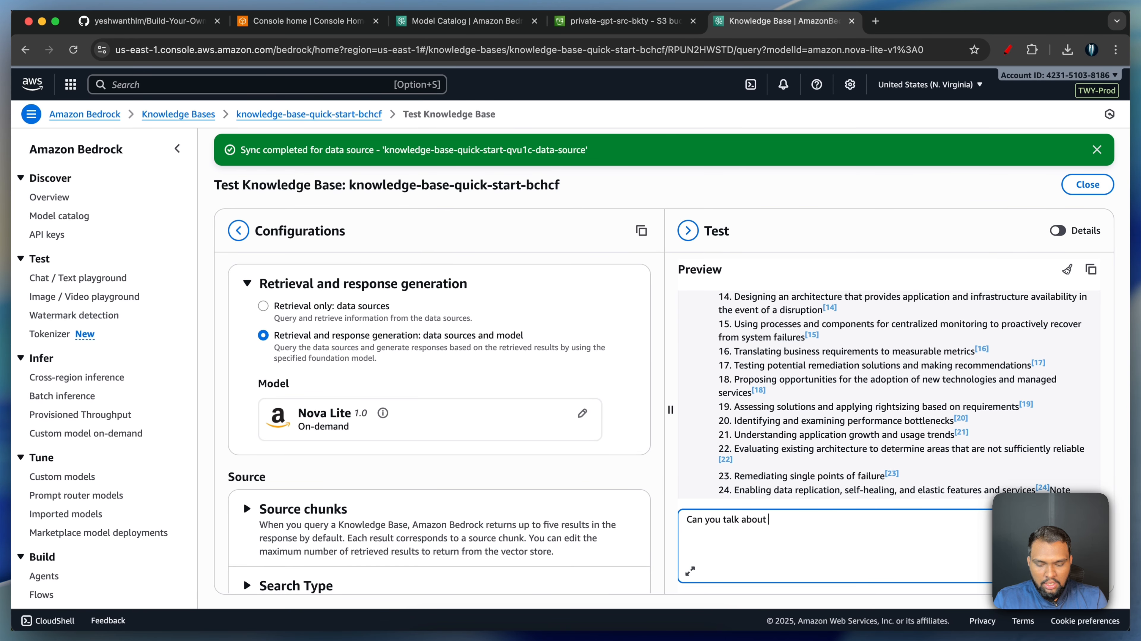
{"action": "type", "text": "Solutio"}
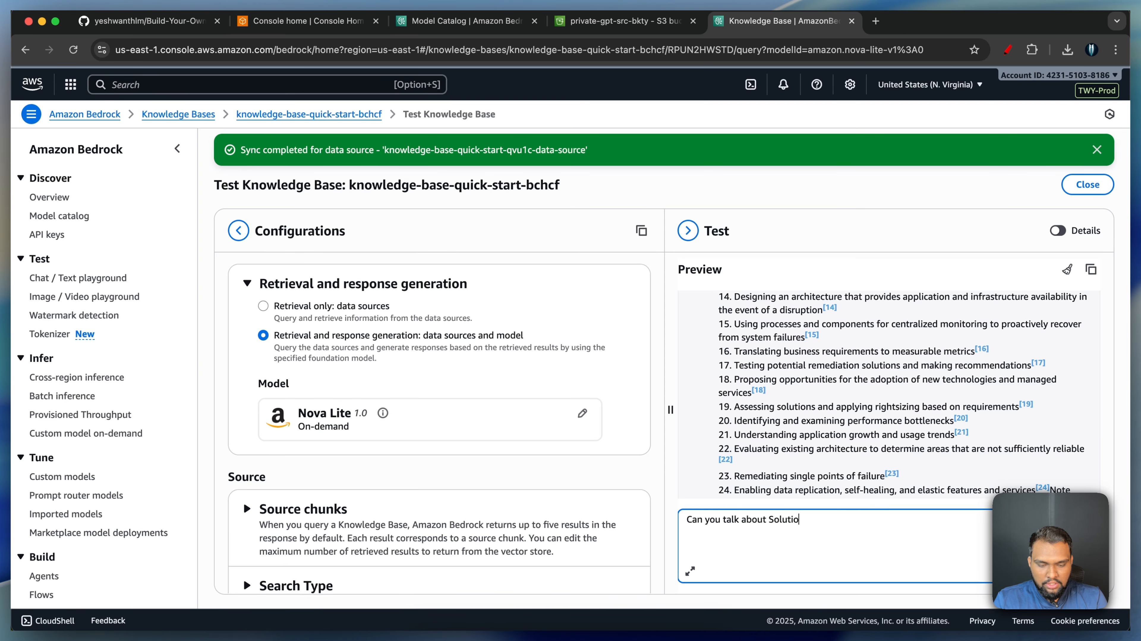
{"action": "key", "text": "BackSpace"}
{"action": "key", "text": "BackSpace"}
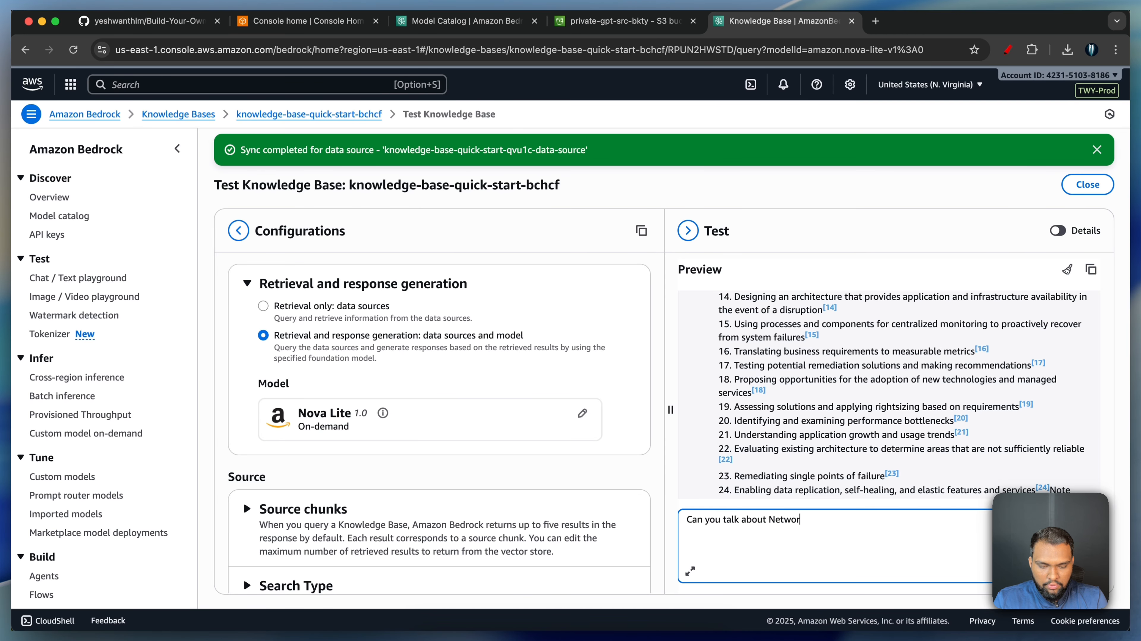
{"action": "type", "text": "Spec"}
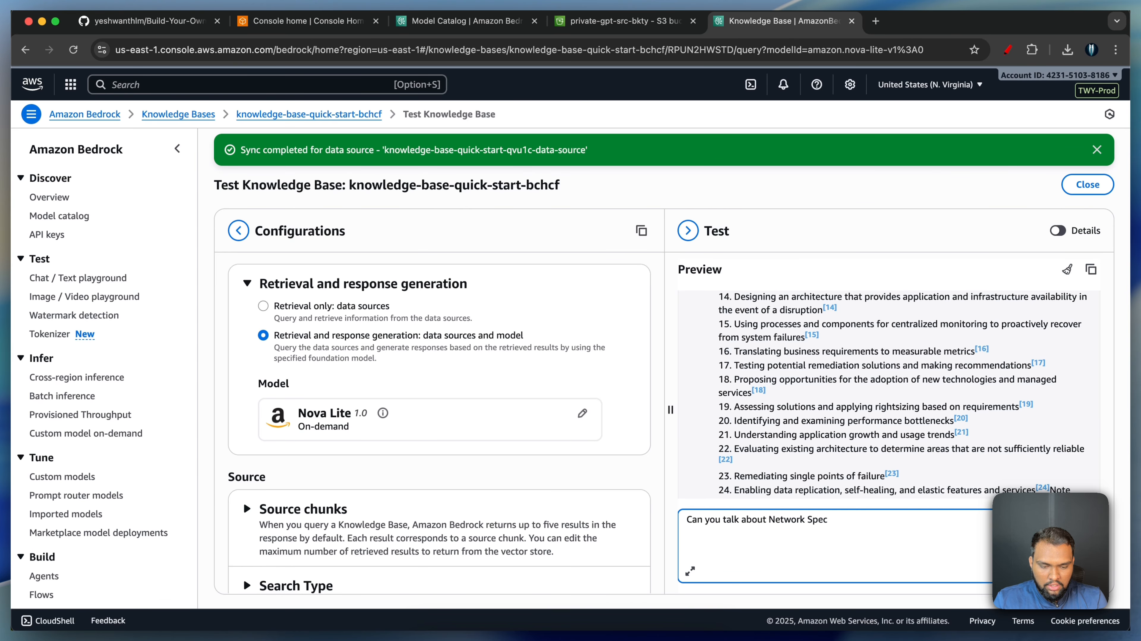
{"action": "key", "text": "BackSpace"}
{"action": "key", "text": "BackSpace"}
{"action": "key", "text": "BackSpace"}
{"action": "key", "text": "BackSpace"}
{"action": "type", "text": "Sp"}
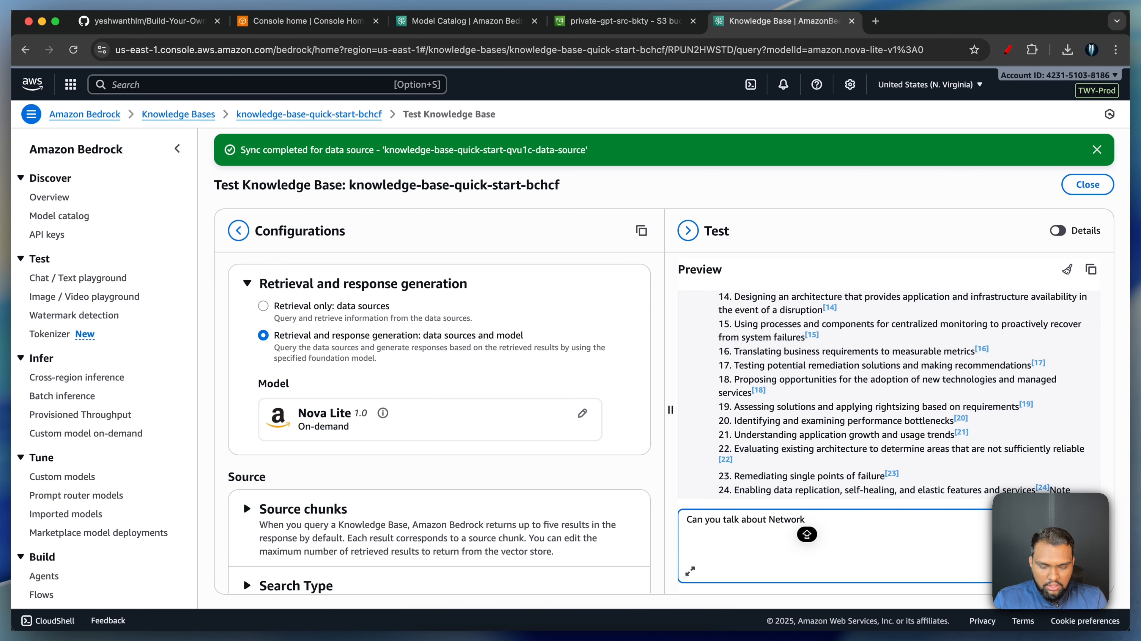
{"action": "type", "text": "eciali"}
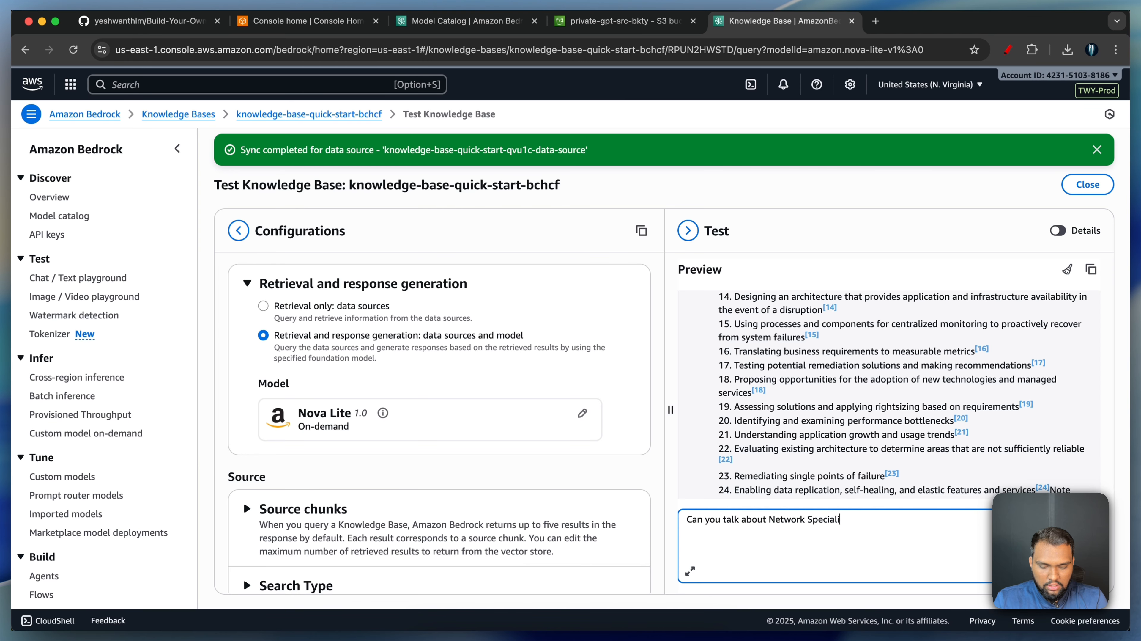
{"action": "type", "text": "ty Exam"}
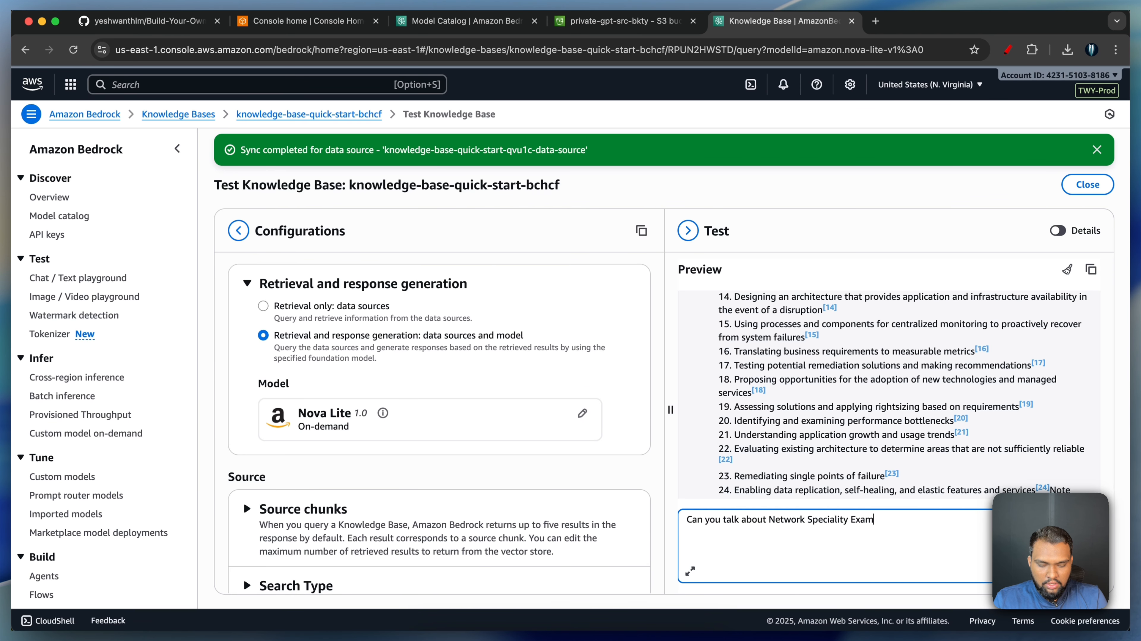
{"action": "type", "text": "?"}
{"action": "key", "text": "Return"}
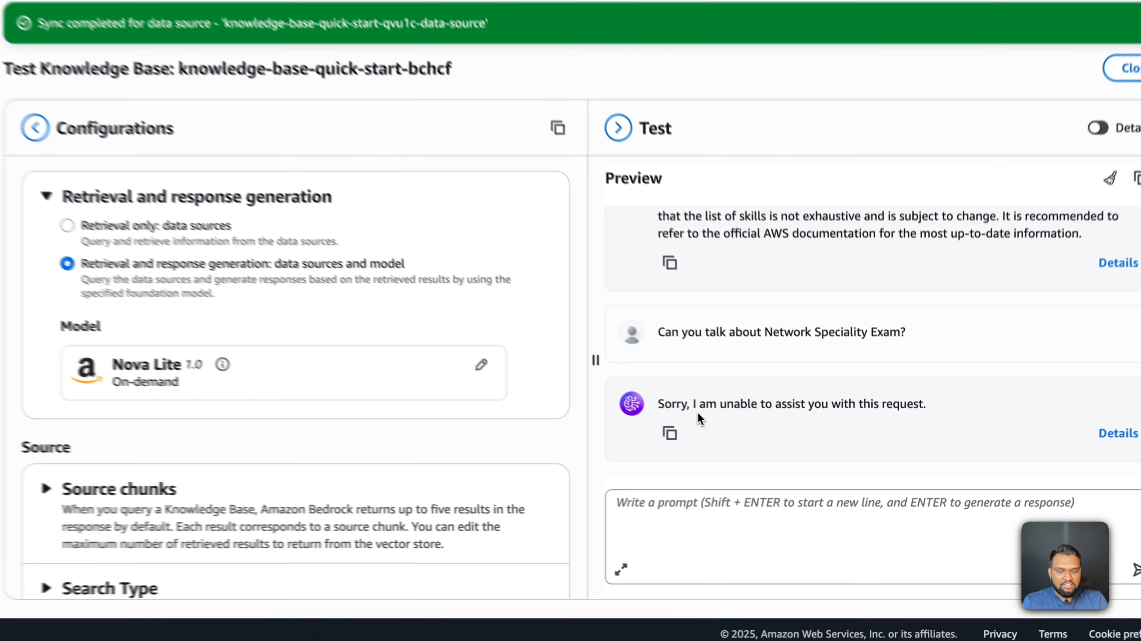
{"action": "triple_click", "coordinate": [749, 448]}
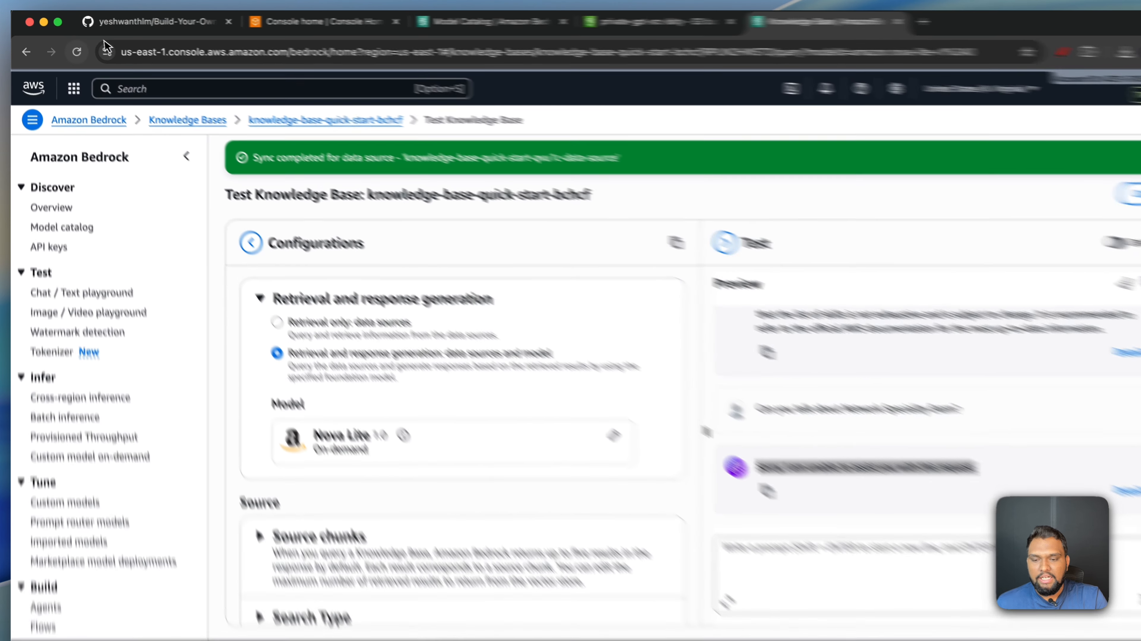
Switch to the project's GitHub README and examine the Part - 2 architecture diagram.
{"action": "left_click", "coordinate": [103, 22]}
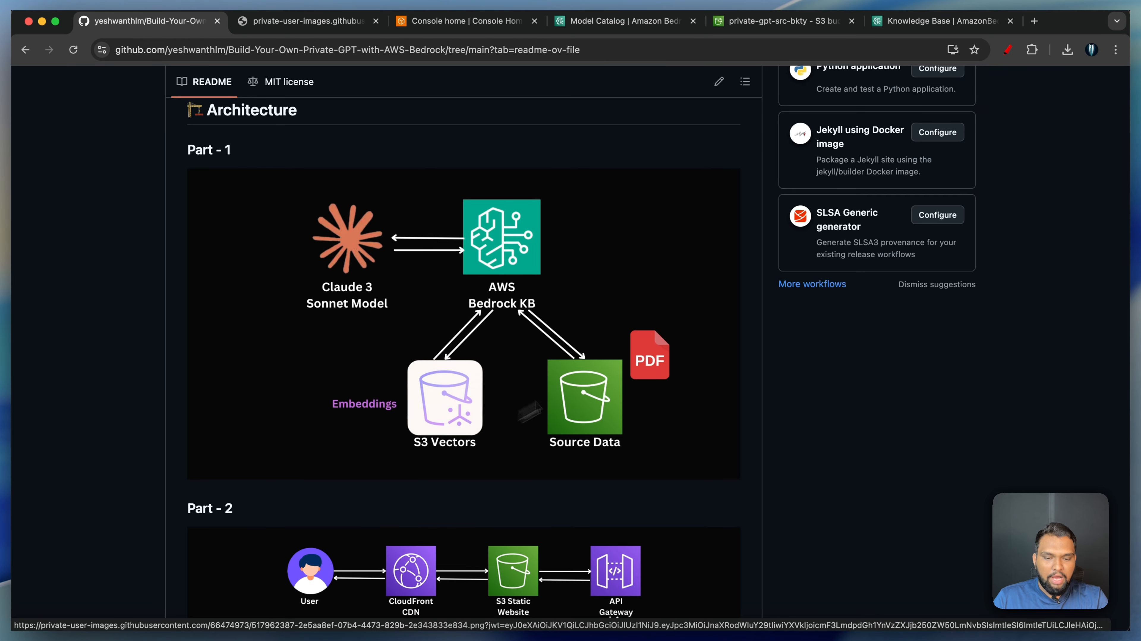
{"action": "scroll", "coordinate": [407, 222], "scroll_direction": "down", "scroll_amount": 7}
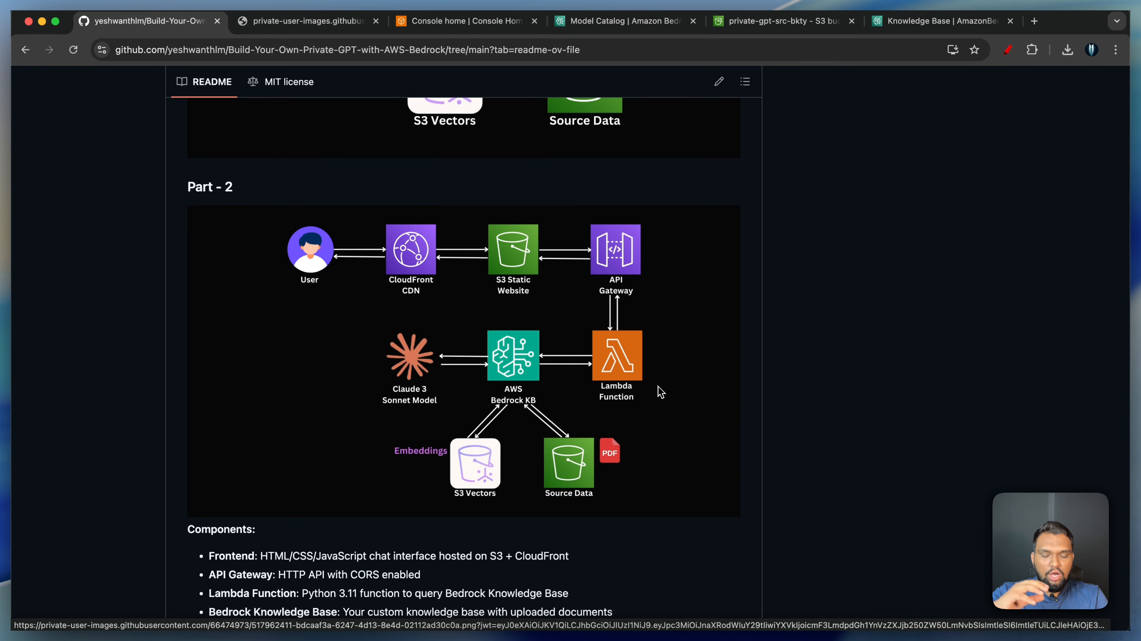